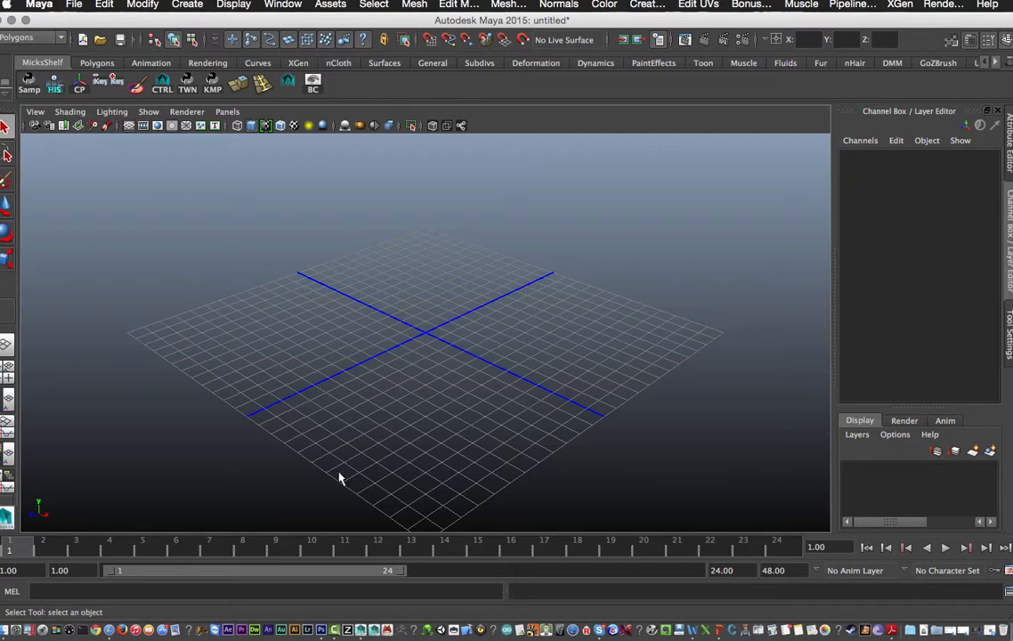
# - Switch to Photoshop and open the BattleAxe image from the Desktop folder
pyautogui.click(375, 608)
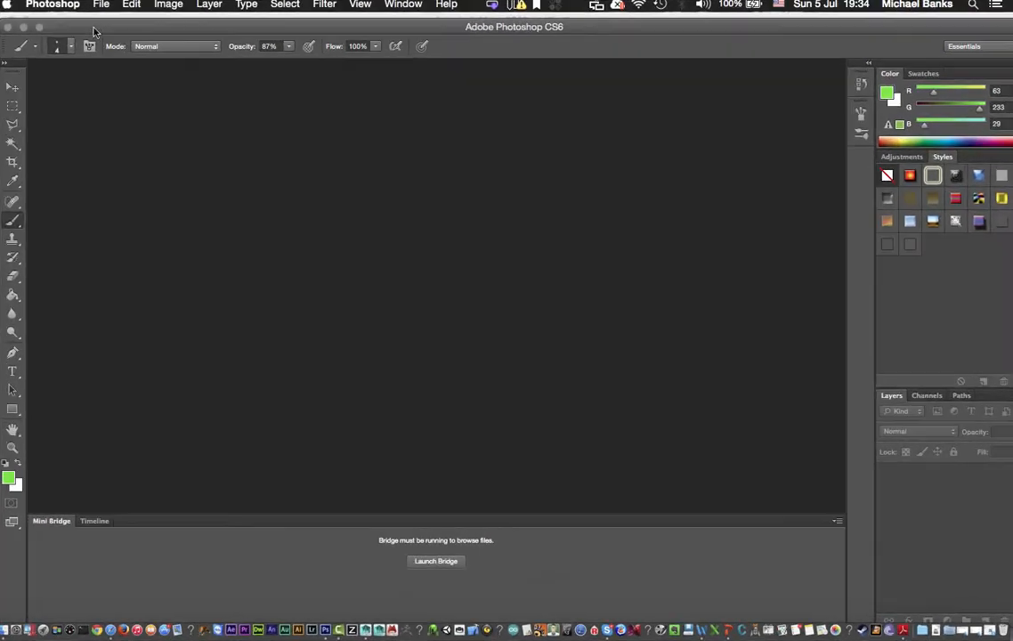
pyautogui.click(99, 5)
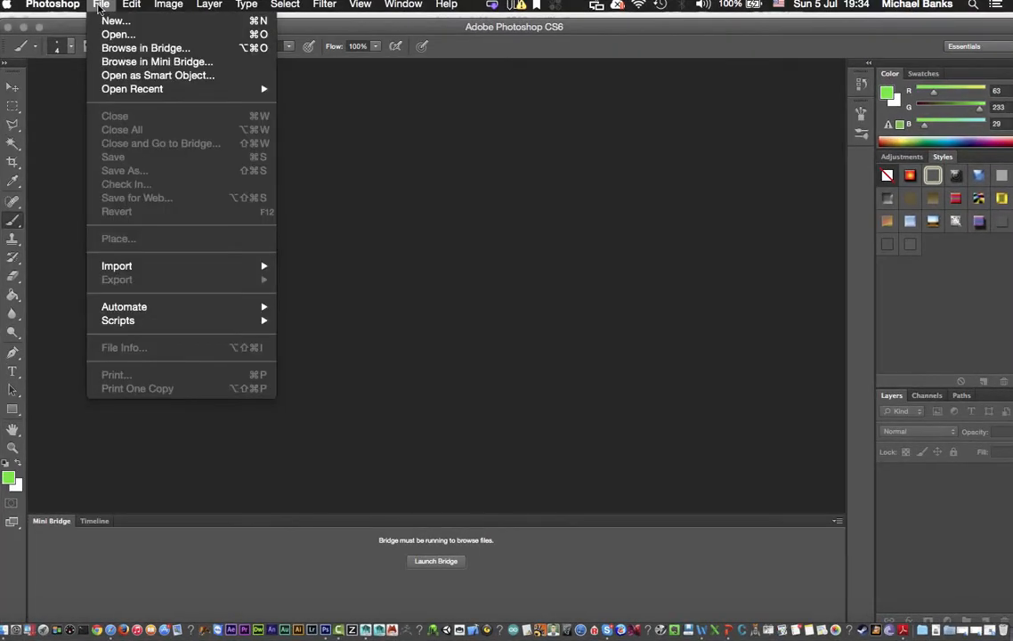
pyautogui.click(307, 151)
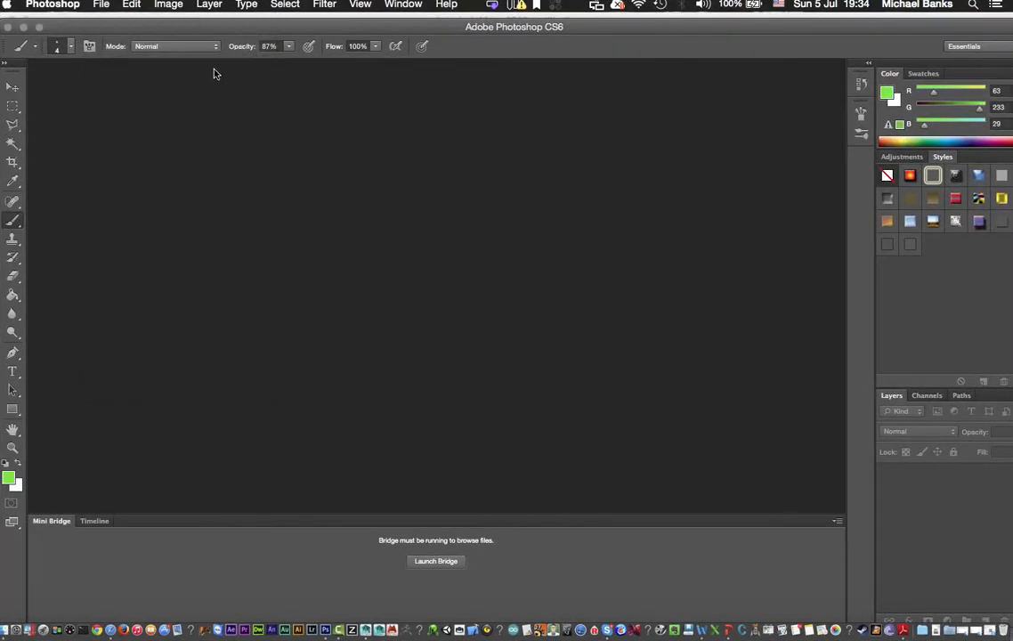
pyautogui.click(100, 6)
pyautogui.click(116, 34)
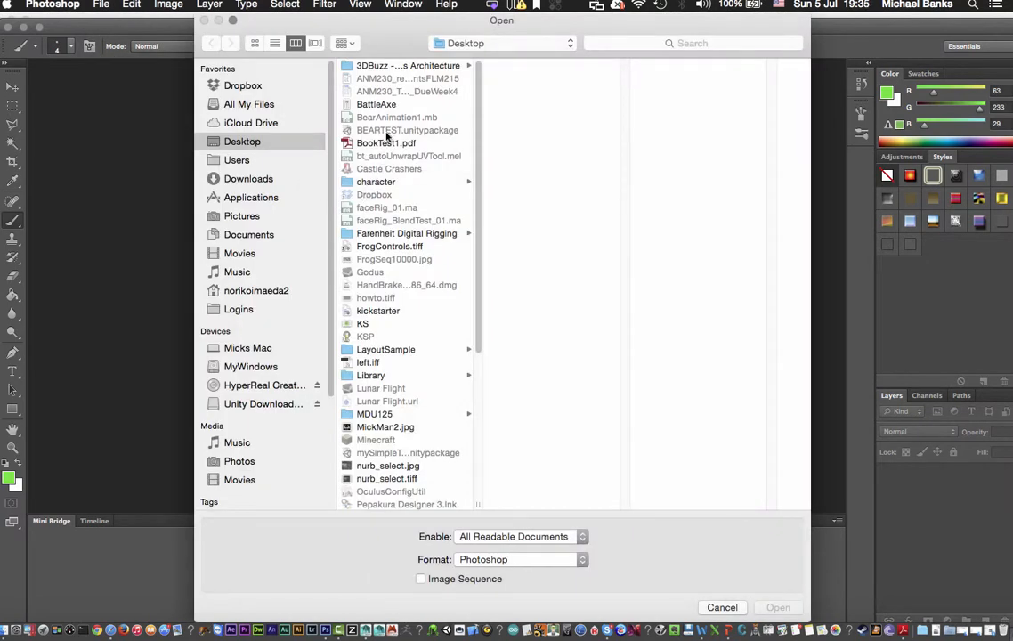
pyautogui.click(375, 105)
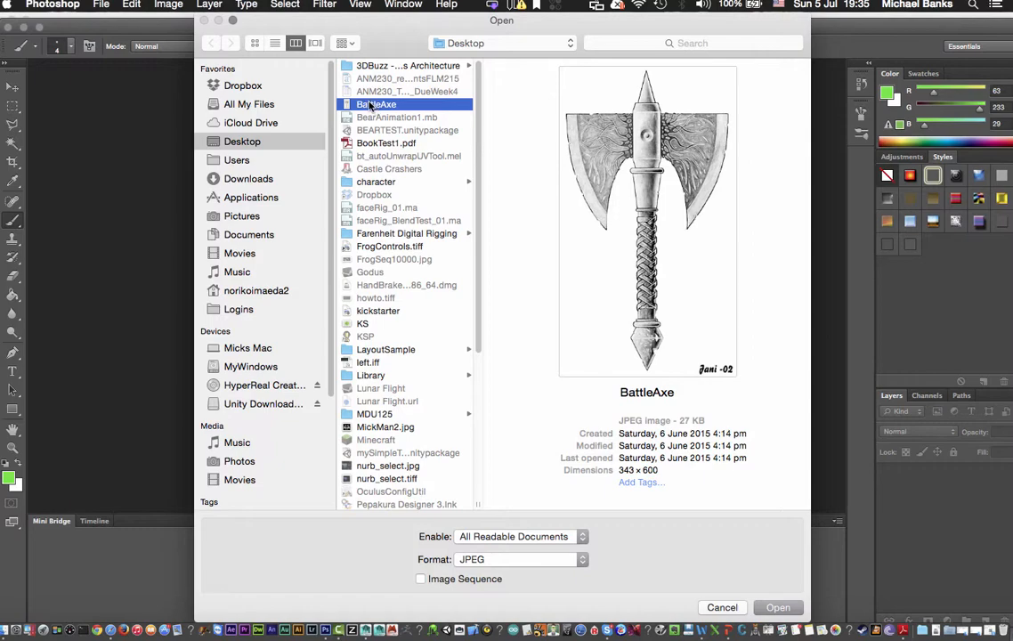
pyautogui.click(776, 607)
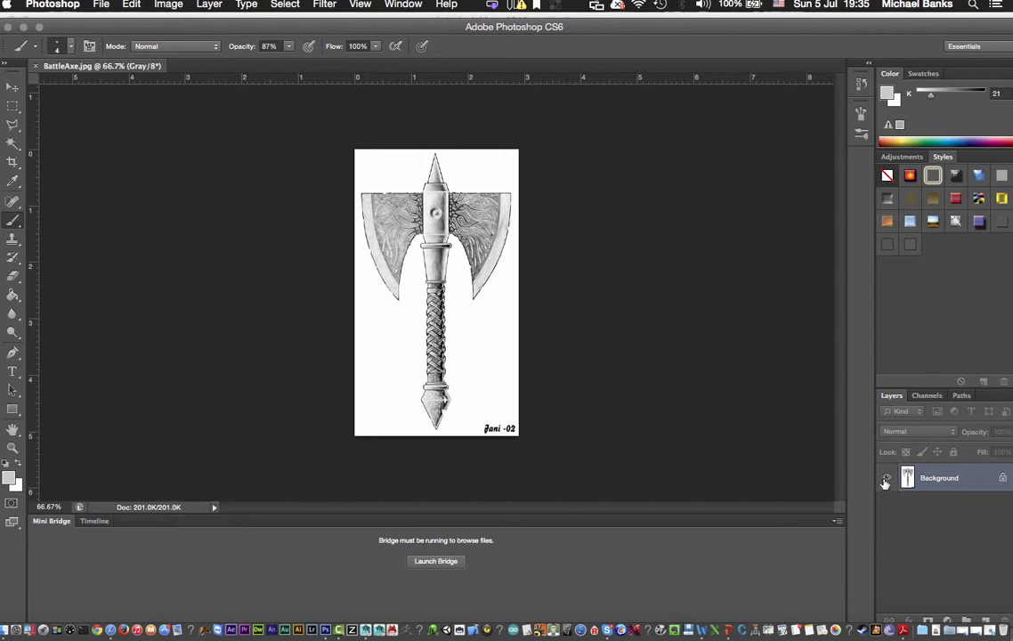
# - Add a new layer above the background and scribble black brush strokes and the word "Hi" on it
pyautogui.click(983, 621)
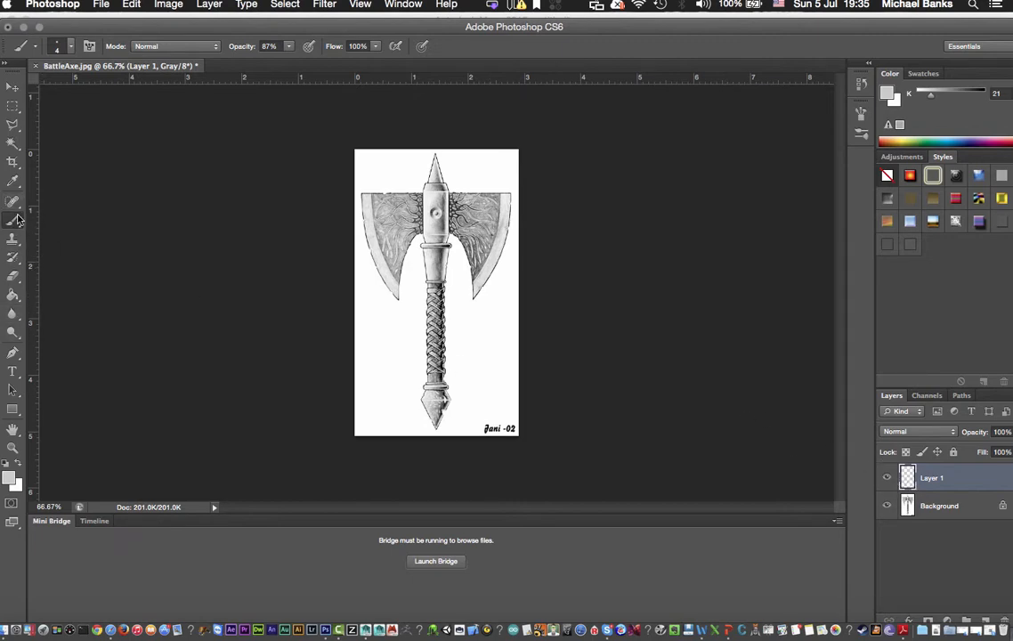
pyautogui.click(6, 463)
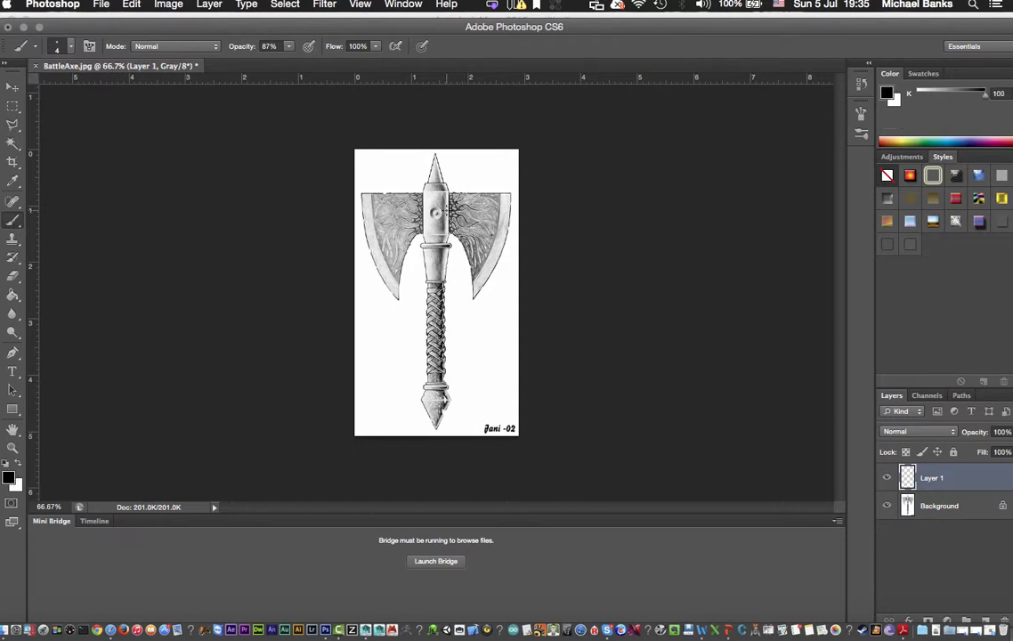
pyautogui.moveTo(414, 200)
pyautogui.mouseDown()
pyautogui.moveTo(463, 241)
pyautogui.moveTo(396, 305)
pyautogui.moveTo(450, 343)
pyautogui.moveTo(479, 348)
pyautogui.moveTo(399, 346)
pyautogui.mouseUp()
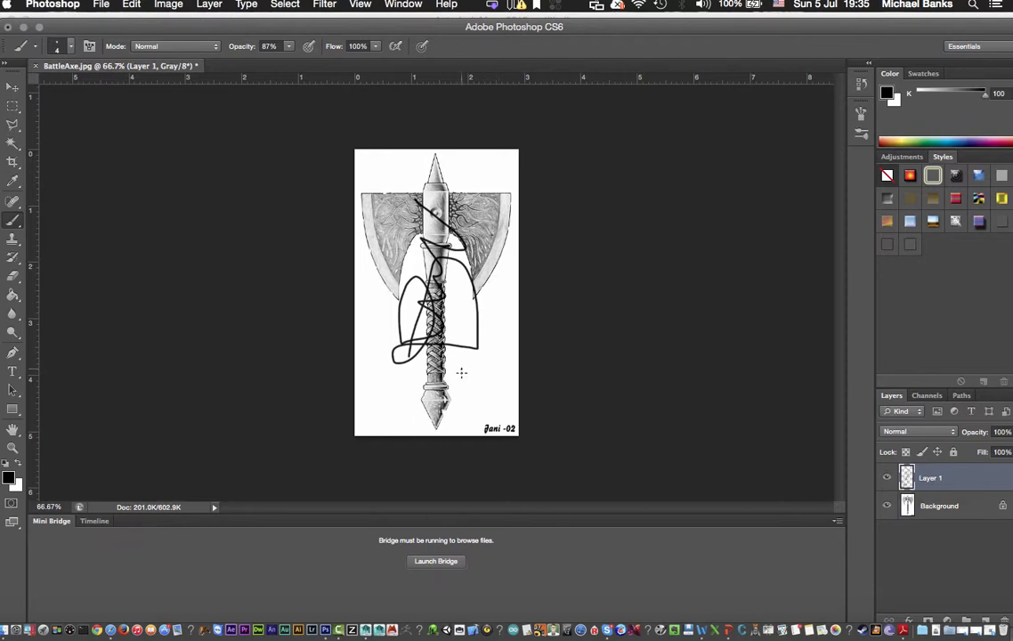
pyautogui.moveTo(465, 367)
pyautogui.mouseDown()
pyautogui.moveTo(462, 394)
pyautogui.moveTo(481, 375)
pyautogui.mouseUp()
pyautogui.moveTo(477, 365)
pyautogui.mouseDown()
pyautogui.moveTo(482, 398)
pyautogui.moveTo(490, 368)
pyautogui.mouseUp()
pyautogui.click(488, 349)
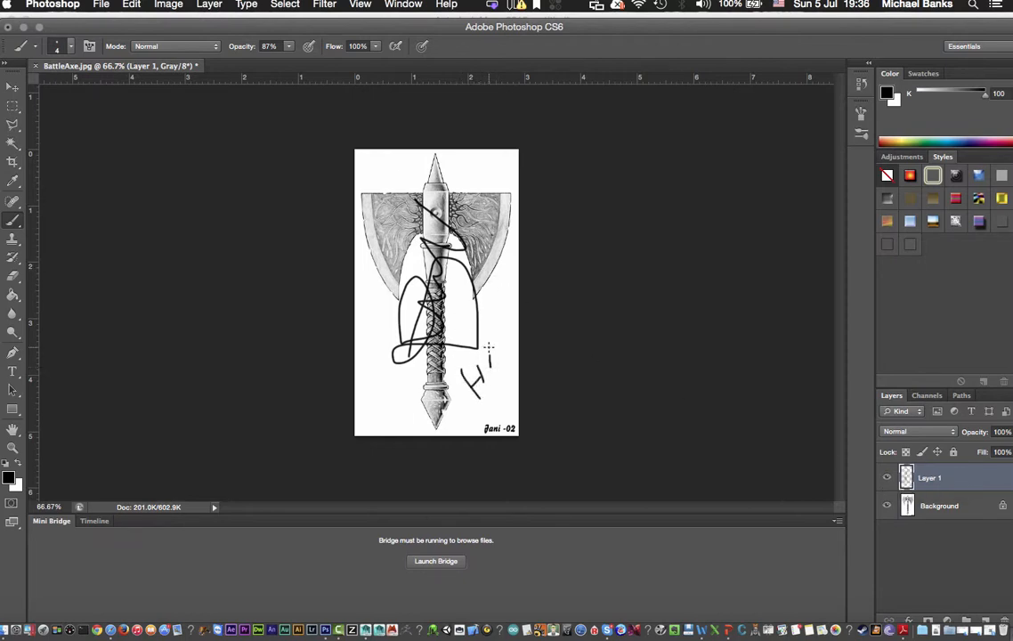
# - Toggle the visibility of the scribble layer, Layer 1, and delete it, with its deletion prompt set not to show again
pyautogui.click(887, 480)
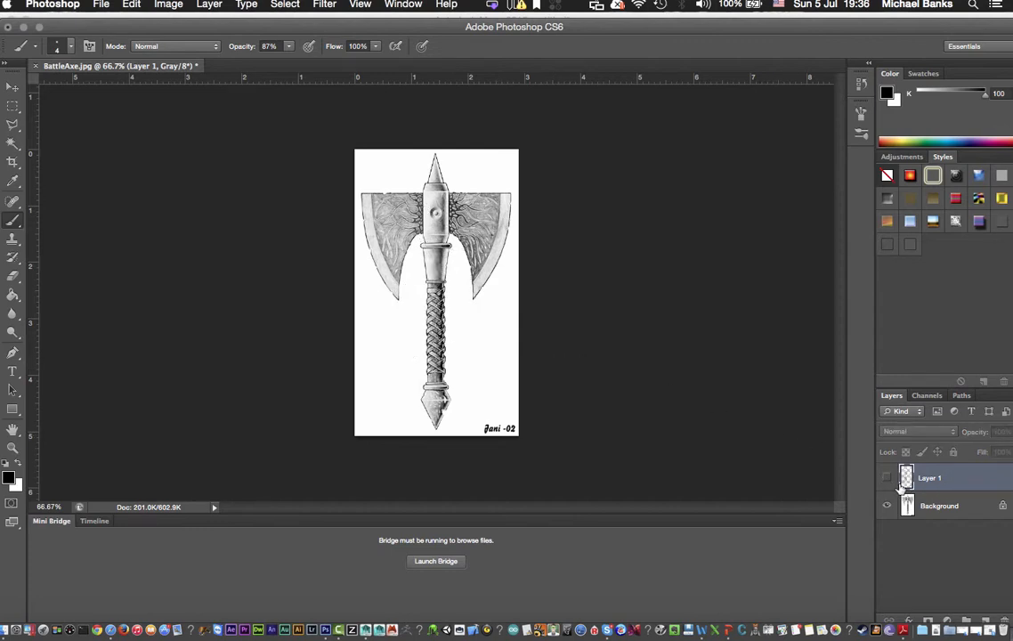
pyautogui.click(887, 480)
pyautogui.click(887, 480)
pyautogui.click(887, 480)
pyautogui.click(887, 480)
pyautogui.press('Delete')
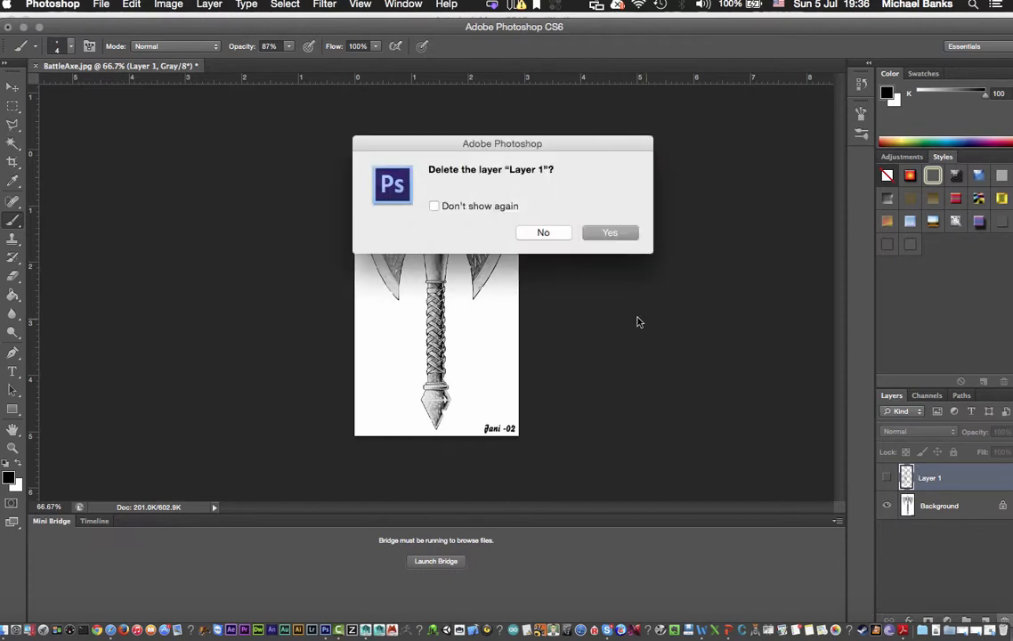
pyautogui.click(434, 206)
pyautogui.click(606, 234)
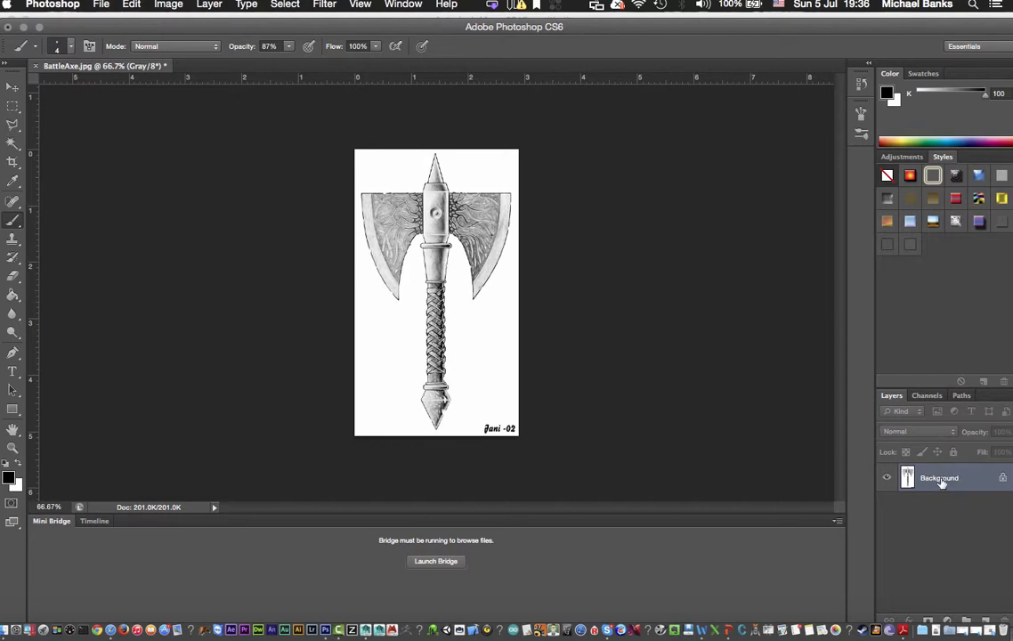
# - Duplicate the Background layer as "Background copy" and delete the original locked Background layer
pyautogui.rightClick(942, 481)
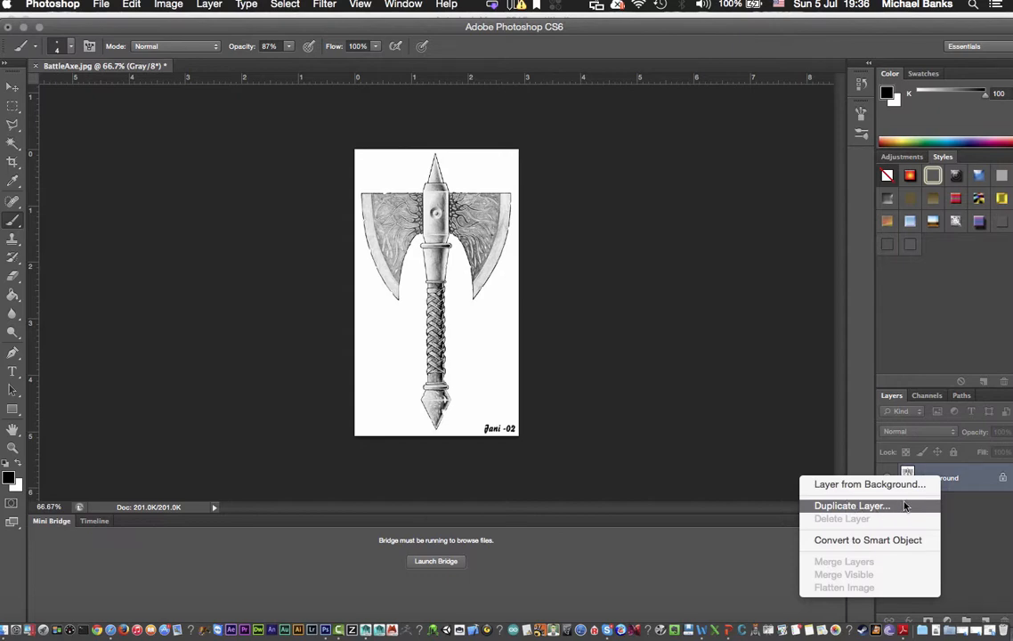
pyautogui.click(906, 507)
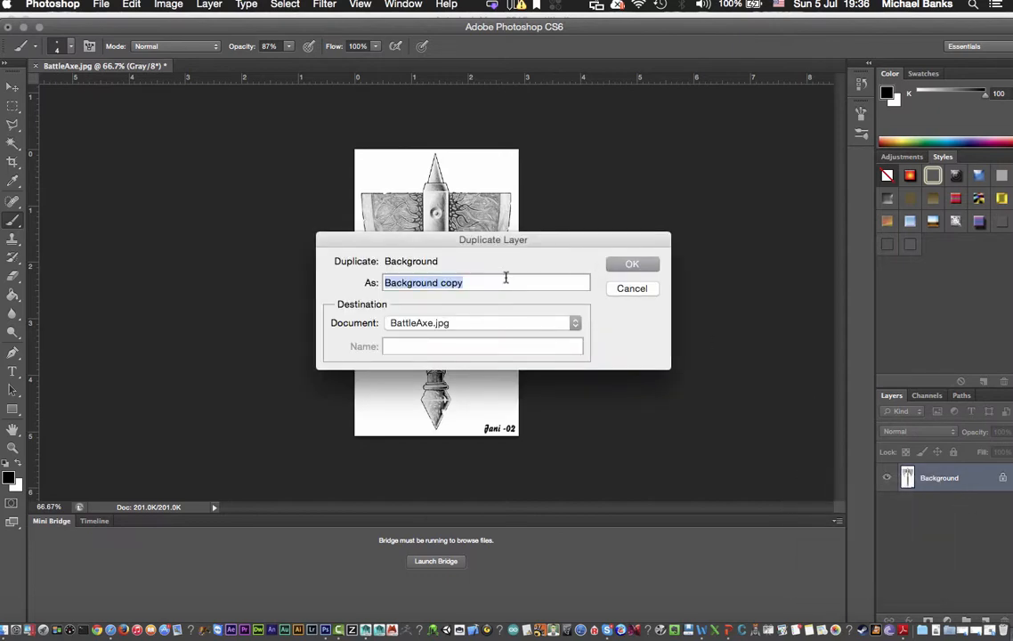
pyautogui.click(634, 265)
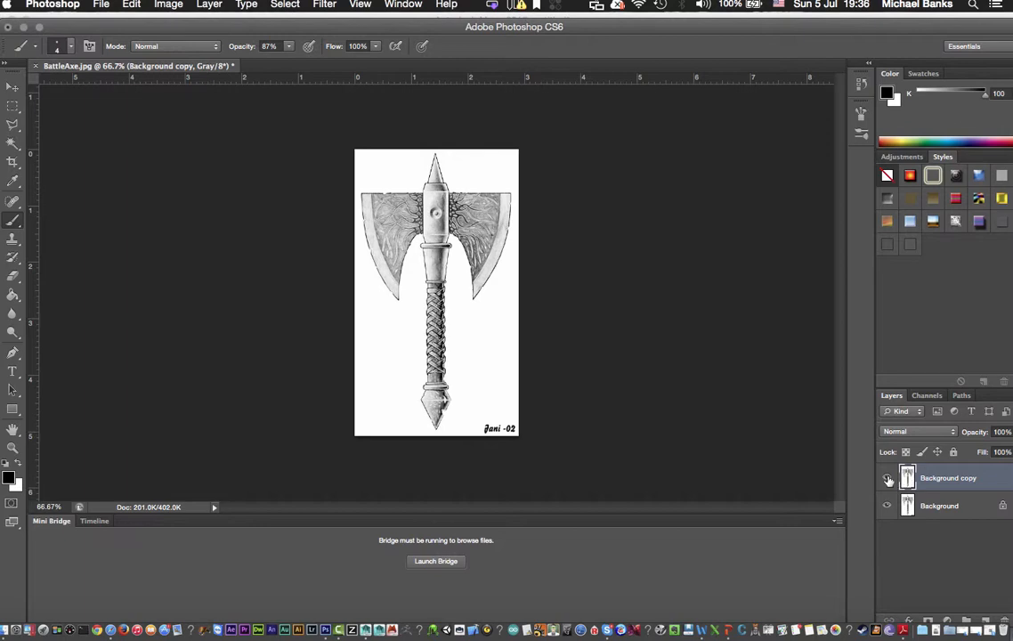
pyautogui.click(941, 506)
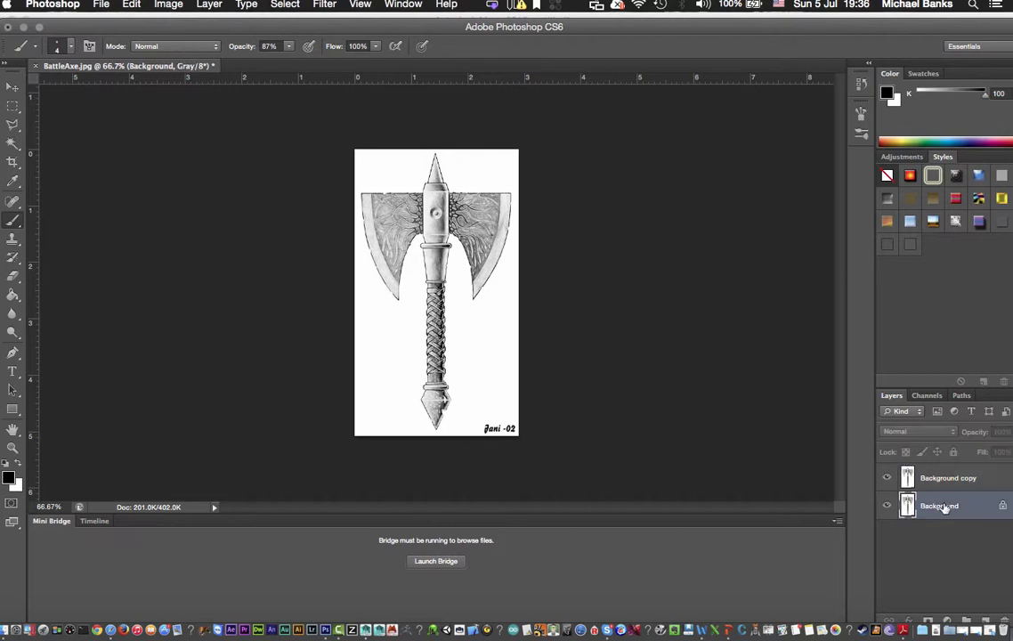
pyautogui.rightClick(944, 506)
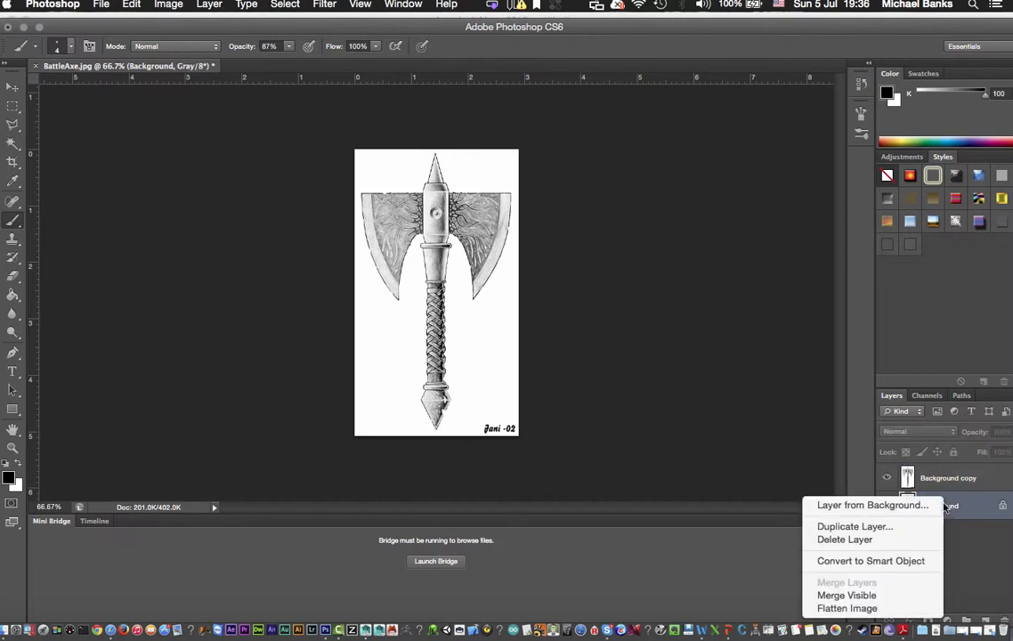
pyautogui.click(915, 541)
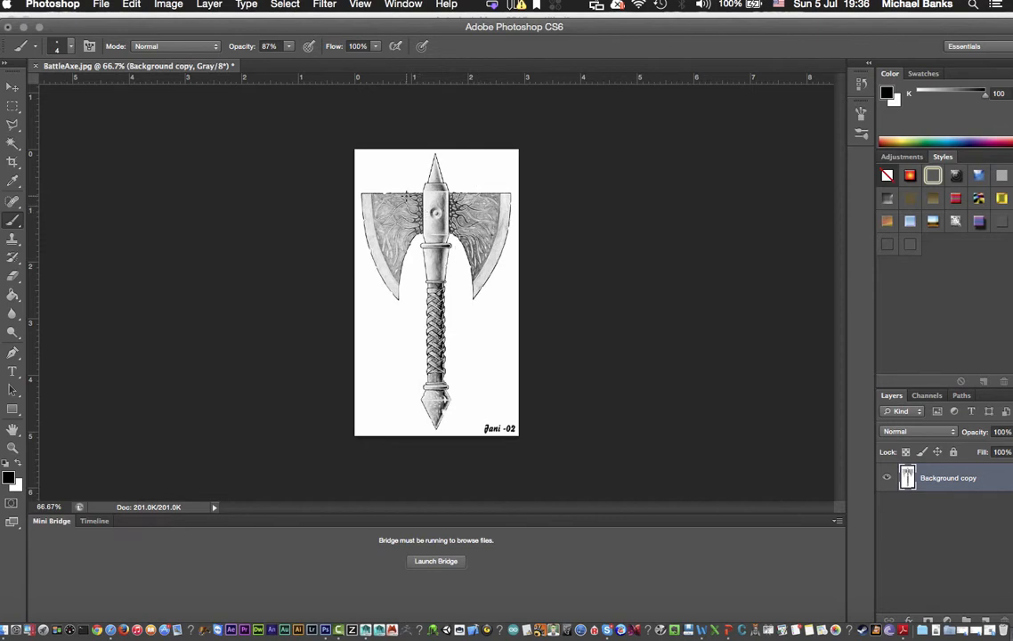
pyautogui.click(18, 464)
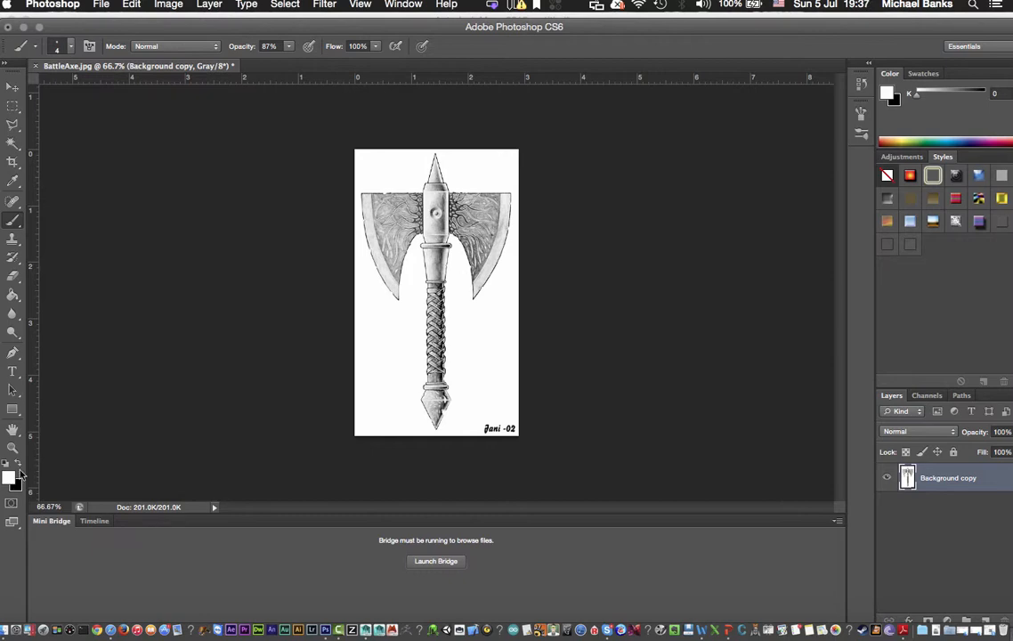
pyautogui.click(18, 465)
pyautogui.click(11, 479)
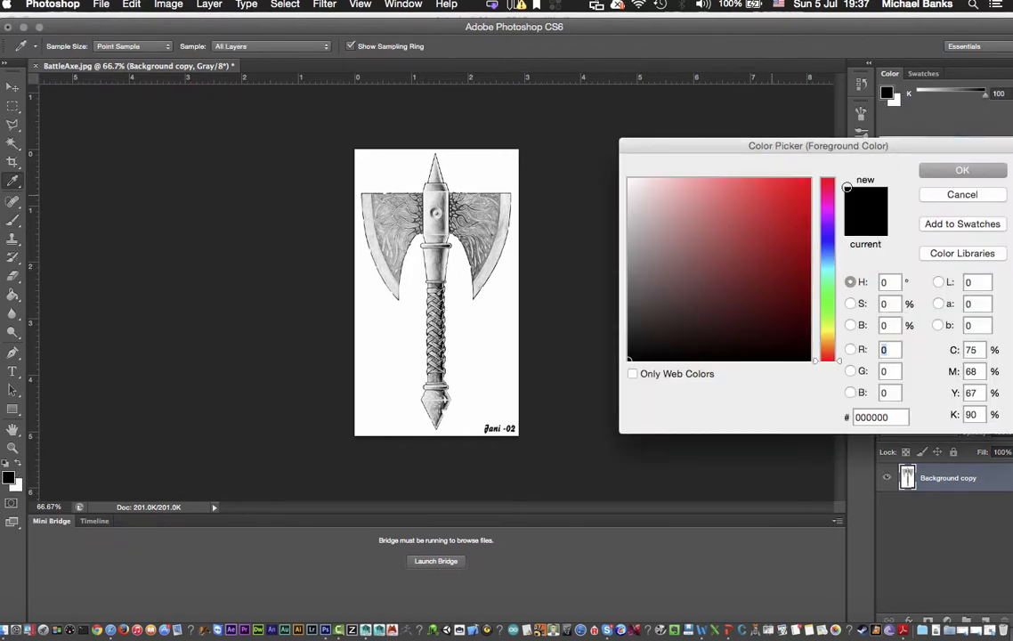
pyautogui.click(953, 196)
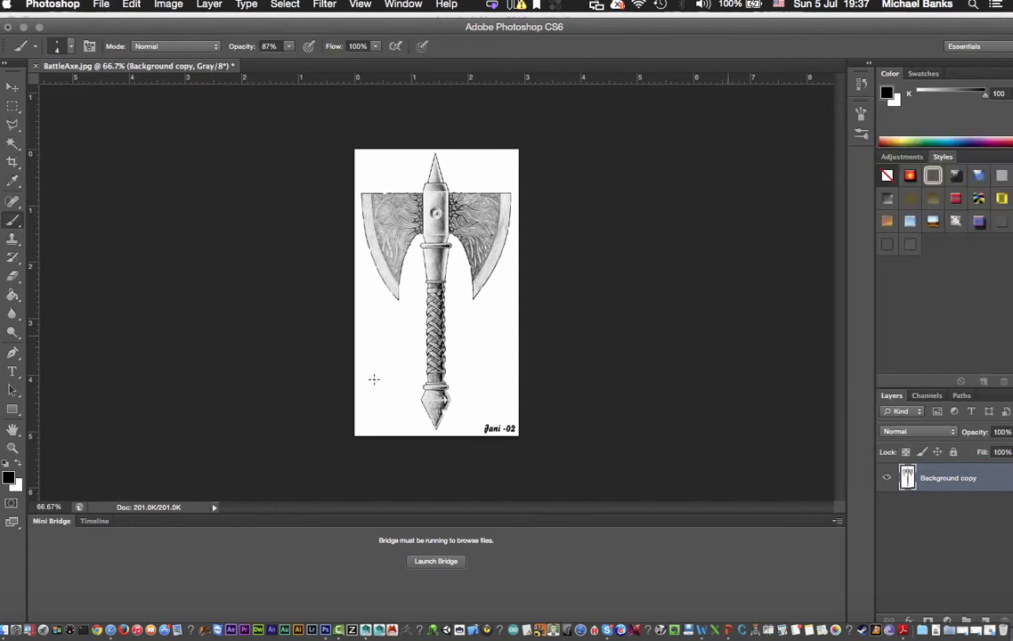
# - Set white as the foreground colour and paint over the artist's signature in the image's lower-right corner
pyautogui.click(18, 464)
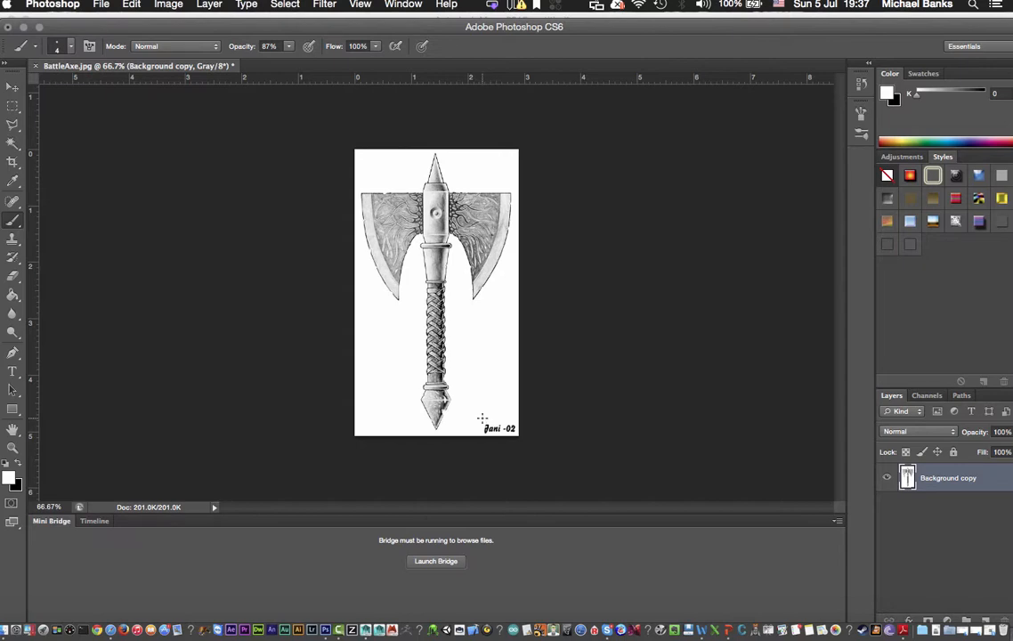
pyautogui.moveTo(473, 420); pyautogui.dragTo(516, 430)
pyautogui.press('super+z')
# - Crop the image to a full-width rectangular selection around the axe head, from the canvas's top edge to just below the blades
pyautogui.click(14, 89)
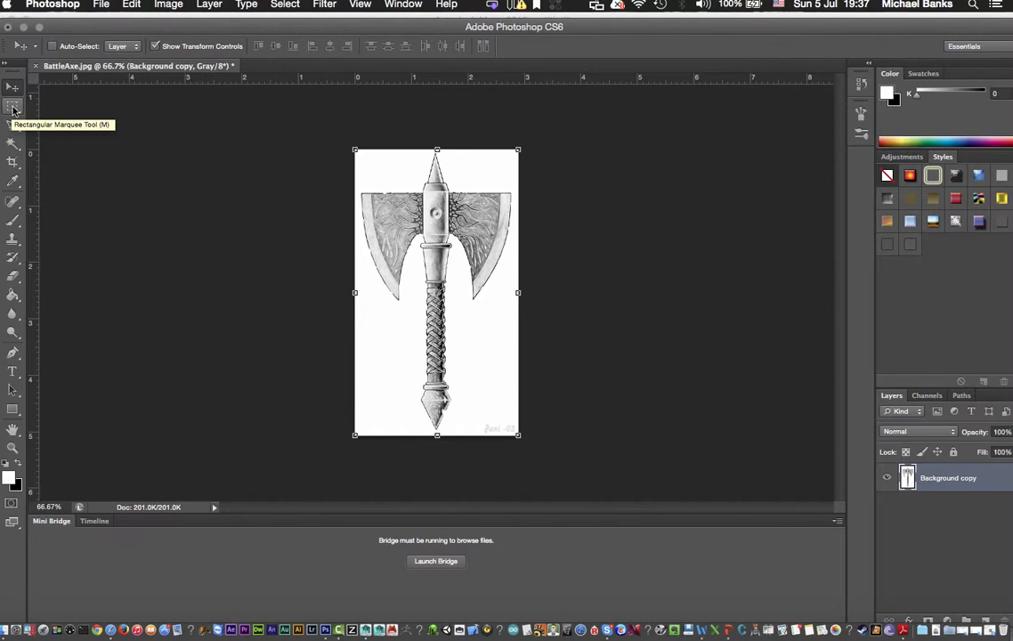
pyautogui.click(13, 110)
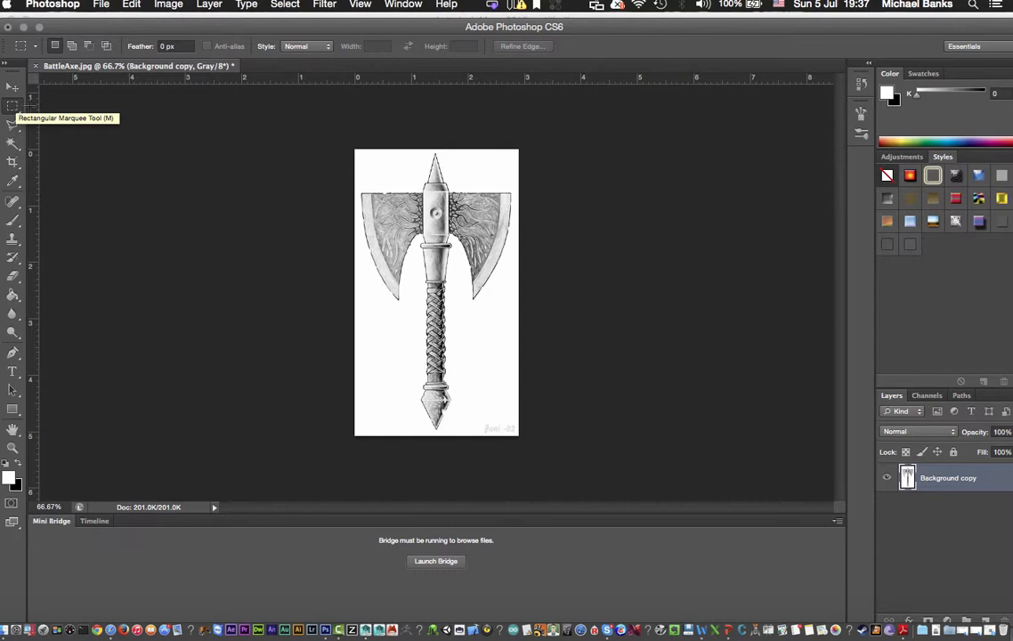
pyautogui.moveTo(435, 152); pyautogui.dragTo(515, 305)
pyautogui.click(357, 158)
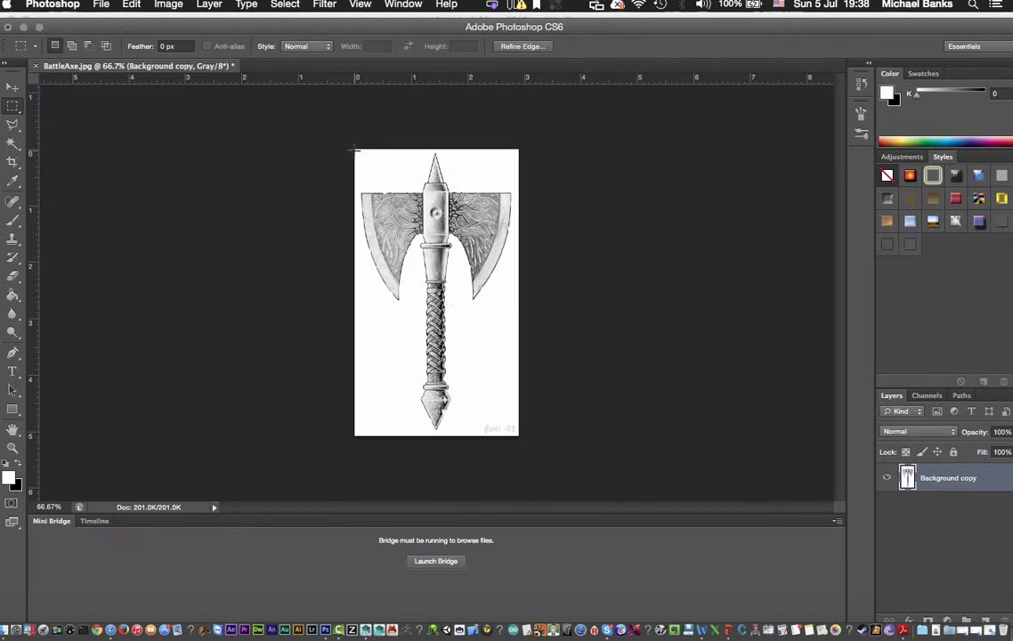
pyautogui.moveTo(353, 147); pyautogui.dragTo(521, 310)
pyautogui.click(103, 7)
pyautogui.moveTo(127, 7)
pyautogui.moveTo(162, 6)
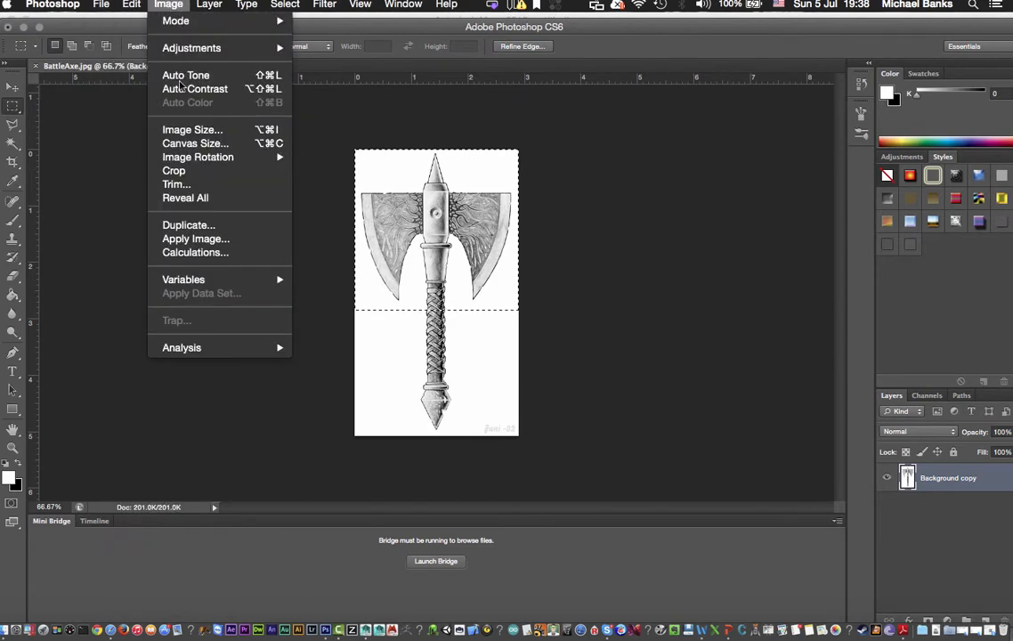
pyautogui.click(194, 177)
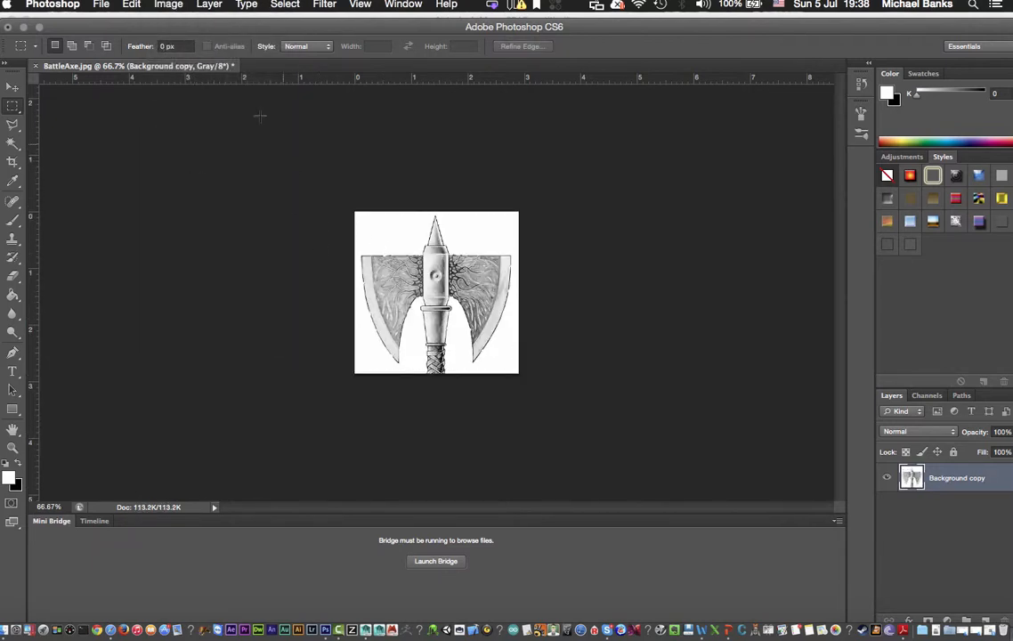
# - Try out Brightness/Contrast adjustments on the cropped axe image
pyautogui.click(168, 4)
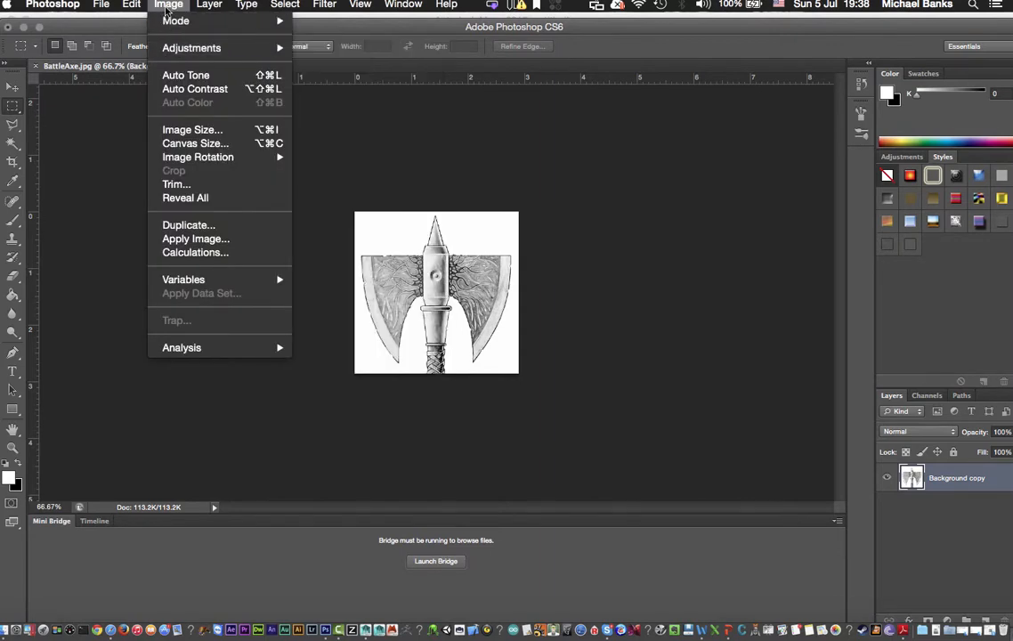
pyautogui.click(169, 7)
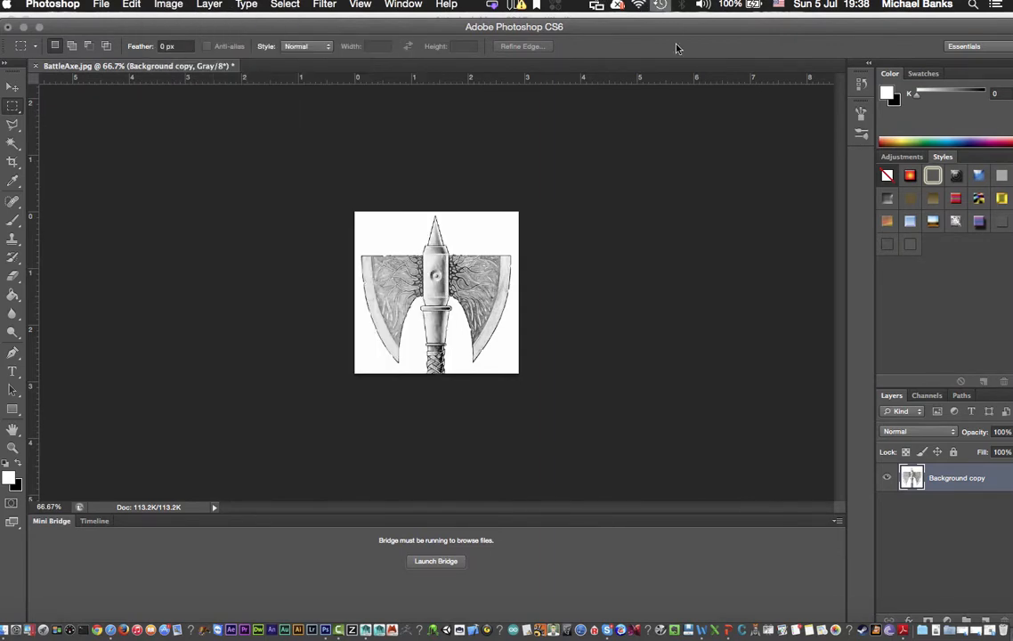
pyautogui.click(176, 7)
pyautogui.moveTo(204, 48)
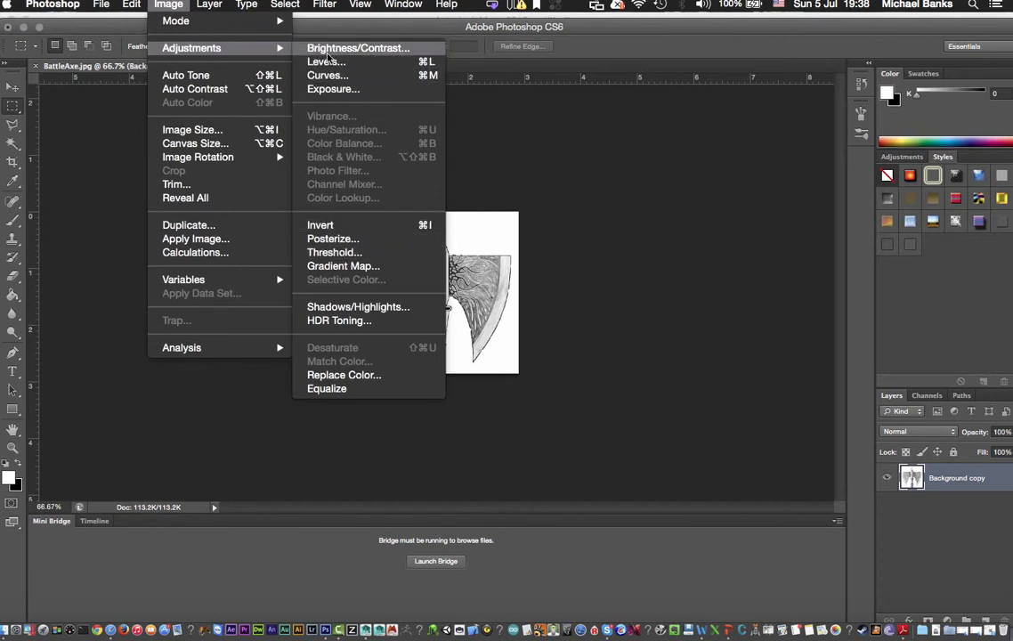
pyautogui.click(373, 50)
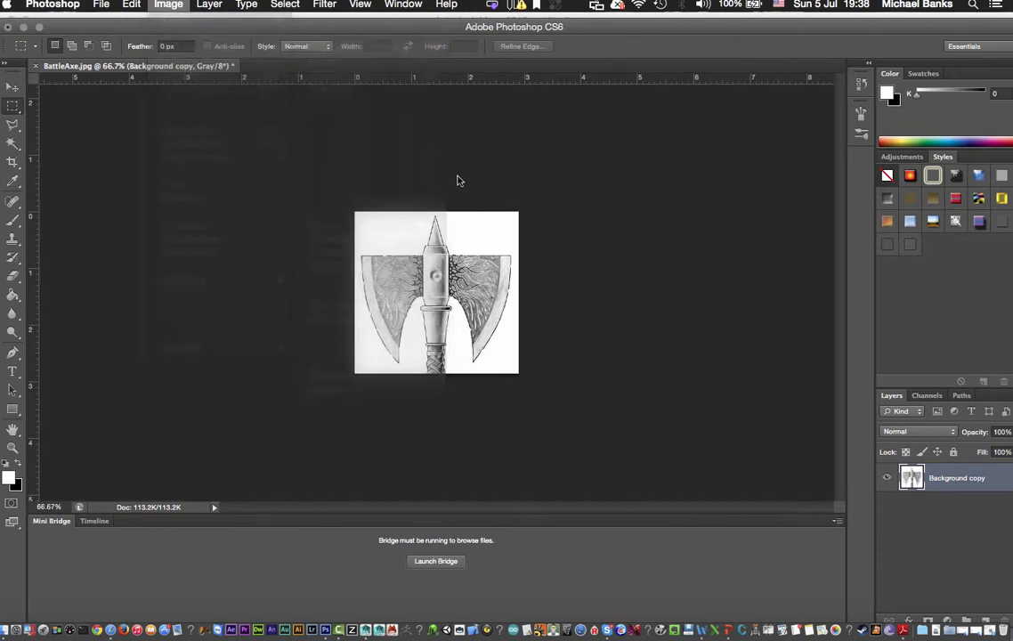
pyautogui.moveTo(678, 134); pyautogui.dragTo(715, 169)
pyautogui.moveTo(674, 132); pyautogui.dragTo(703, 129)
pyautogui.click(783, 143)
pyautogui.press('m')
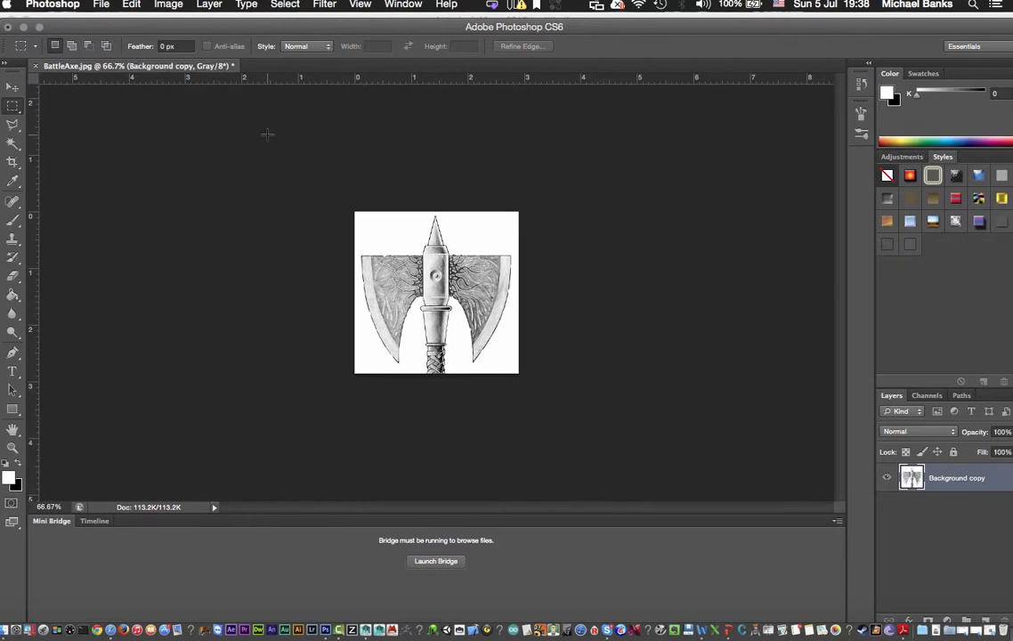
# - Save the cropped axe image to the Desktop as a JPEG copy named BattleAxeMayaSample.jpg, raising the JPEG quality
pyautogui.click(94, 7)
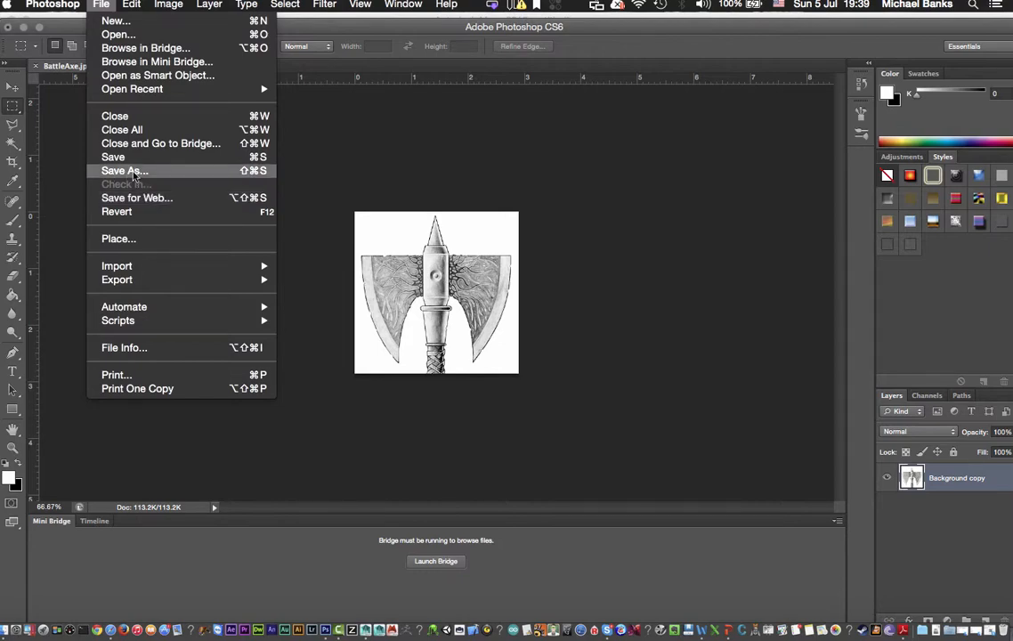
pyautogui.click(153, 174)
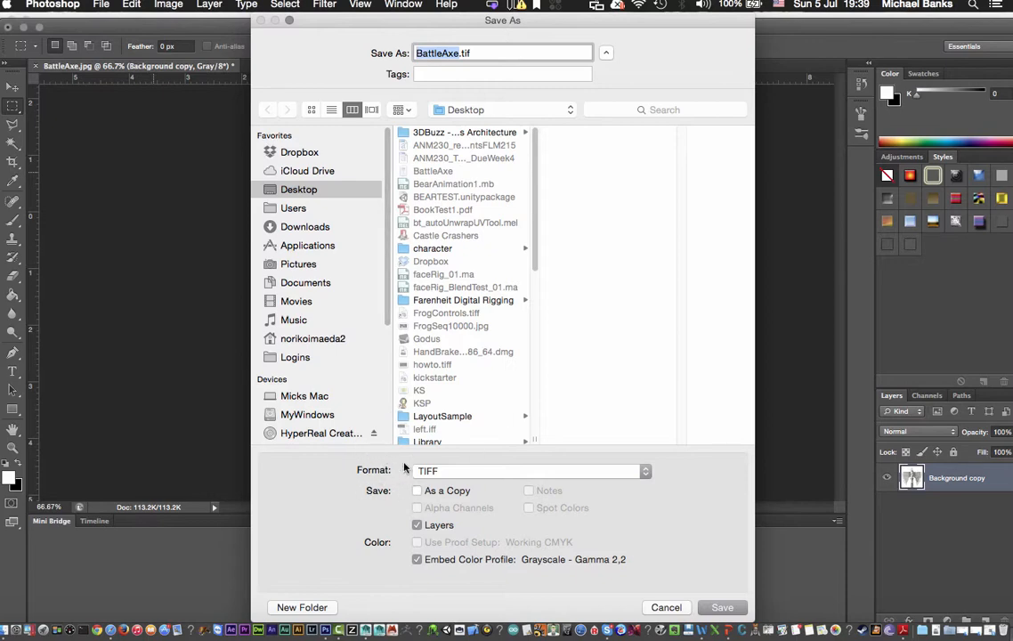
pyautogui.click(645, 472)
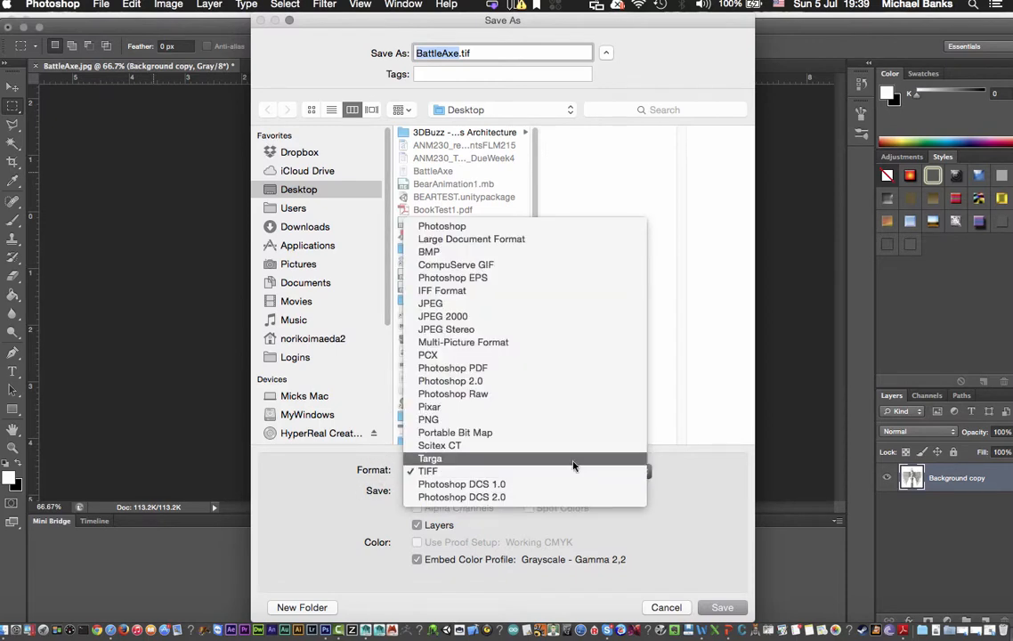
pyautogui.click(469, 308)
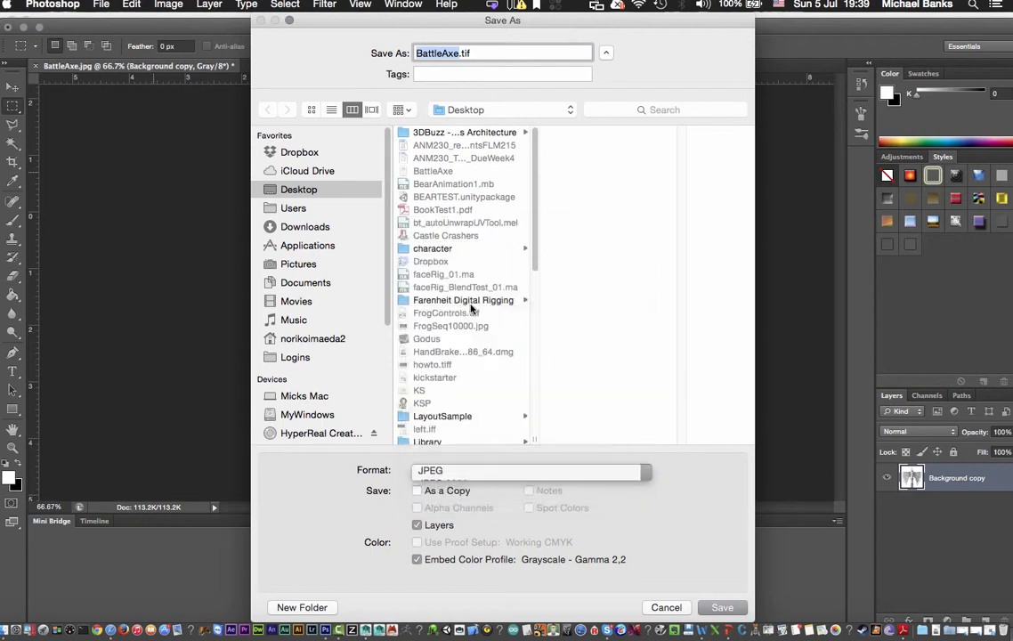
pyautogui.click(452, 55)
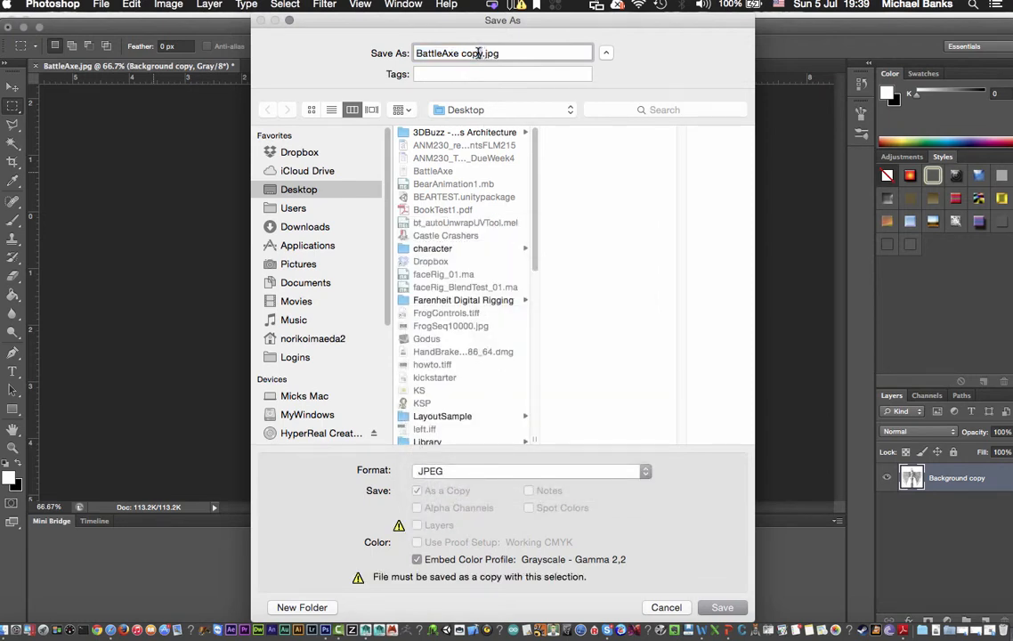
pyautogui.moveTo(482, 53); pyautogui.dragTo(459, 53)
pyautogui.write('MayaSample')
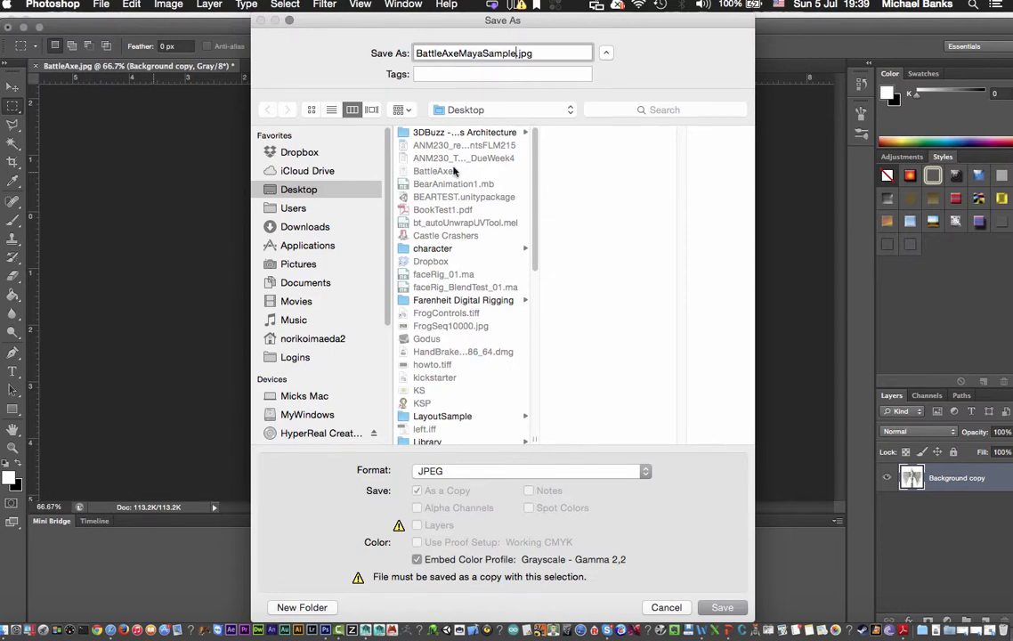
pyautogui.click(735, 610)
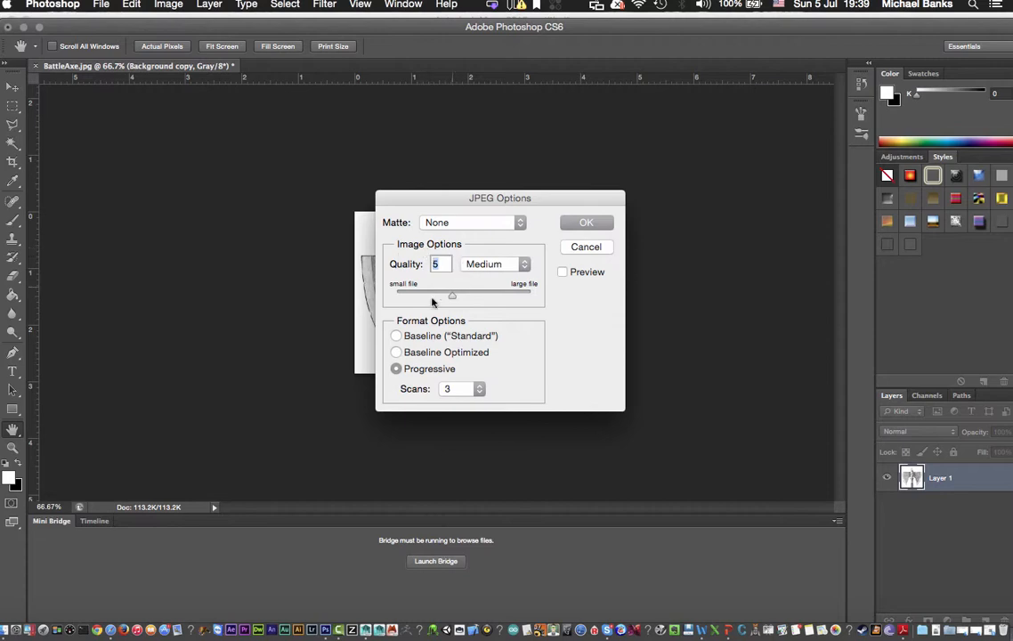
pyautogui.moveTo(454, 299); pyautogui.dragTo(487, 299)
pyautogui.click(592, 226)
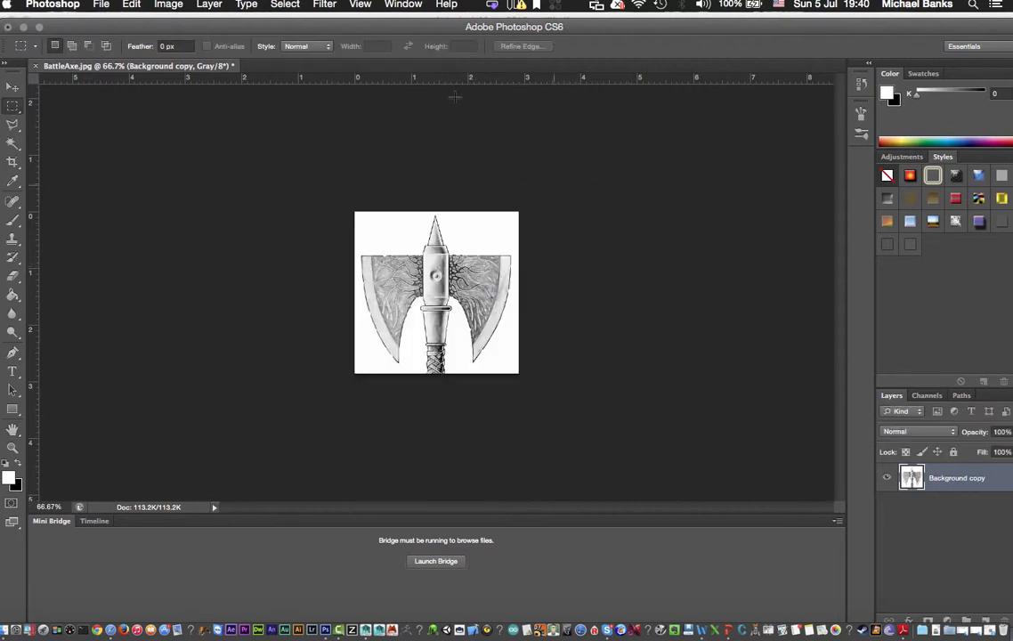
# - Switch to Maya and change from the perspective view to a maximized front view
pyautogui.moveTo(75, 32)
pyautogui.mouseDown()
pyautogui.moveTo(105, 28)
pyautogui.moveTo(87, 27)
pyautogui.mouseUp()
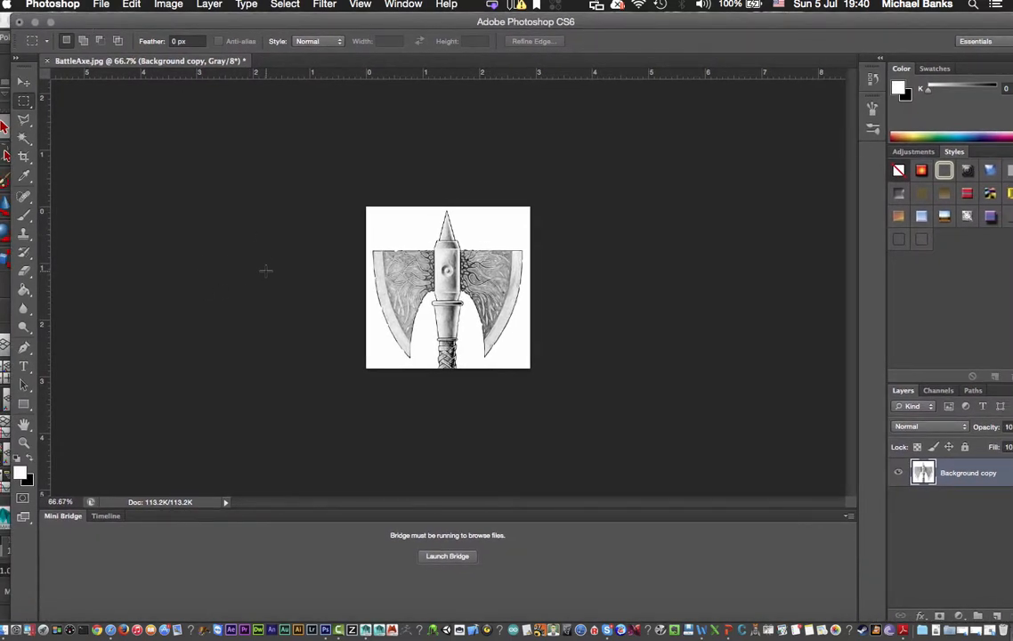
pyautogui.click(35, 21)
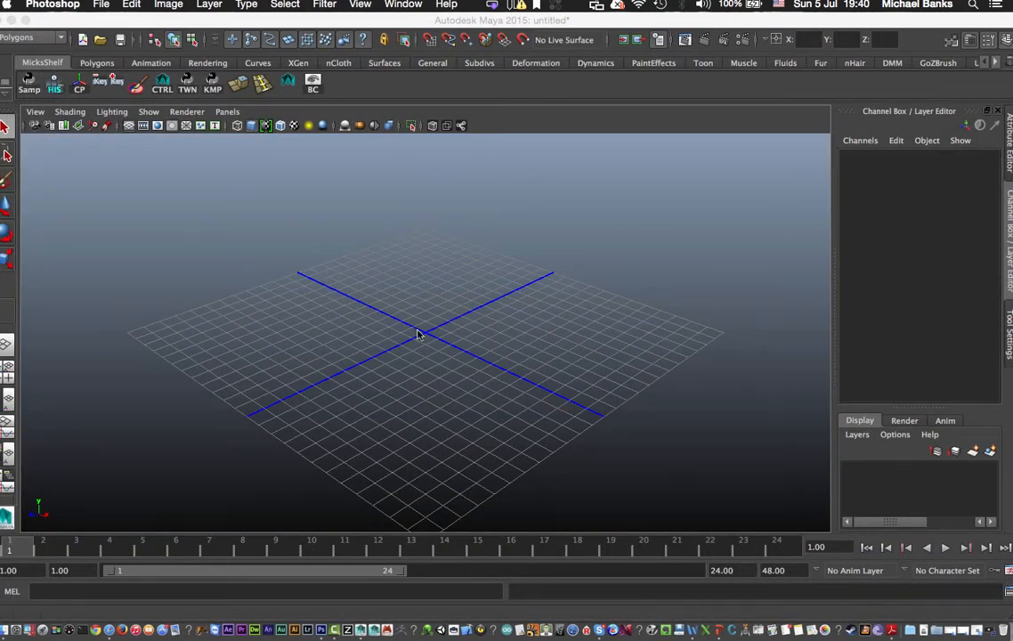
pyautogui.click(436, 356)
pyautogui.press('space')
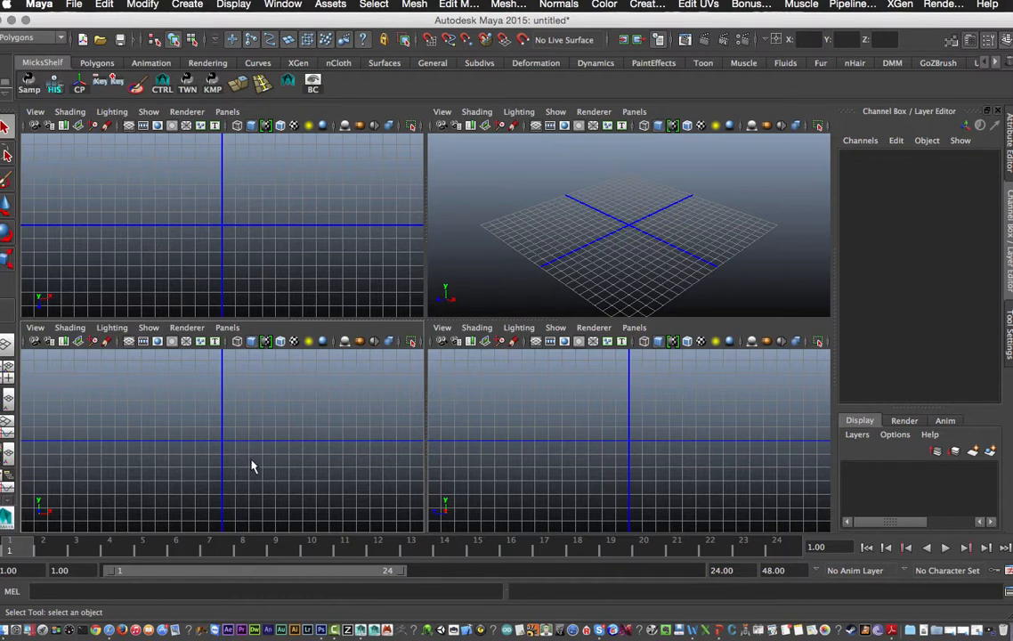
pyautogui.press('space')
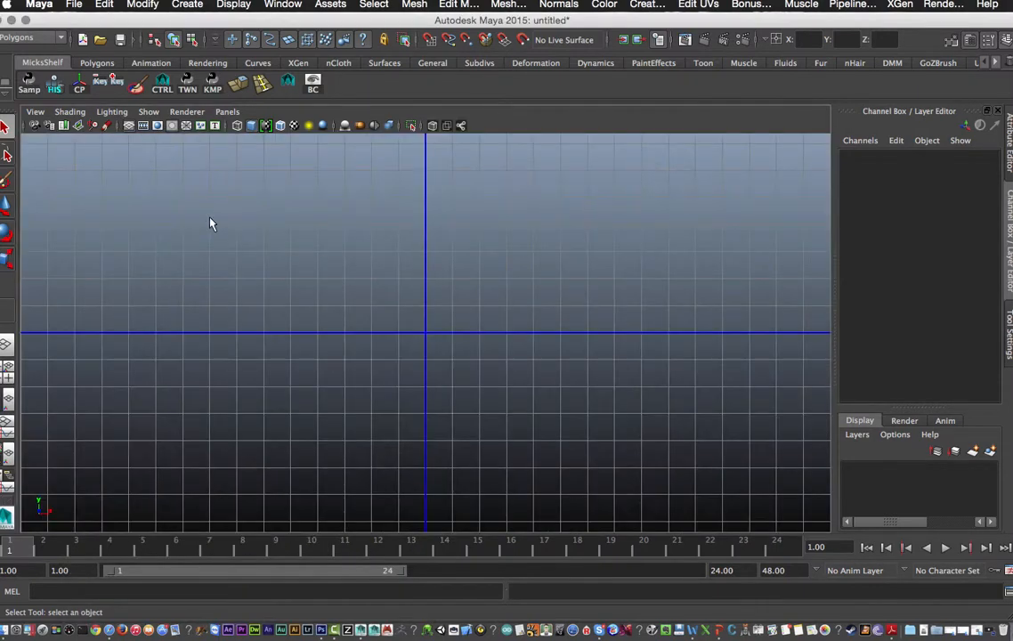
# - Import BattleAxeMayaSample.jpg from the Desktop as an image plane in the front view
pyautogui.click(34, 113)
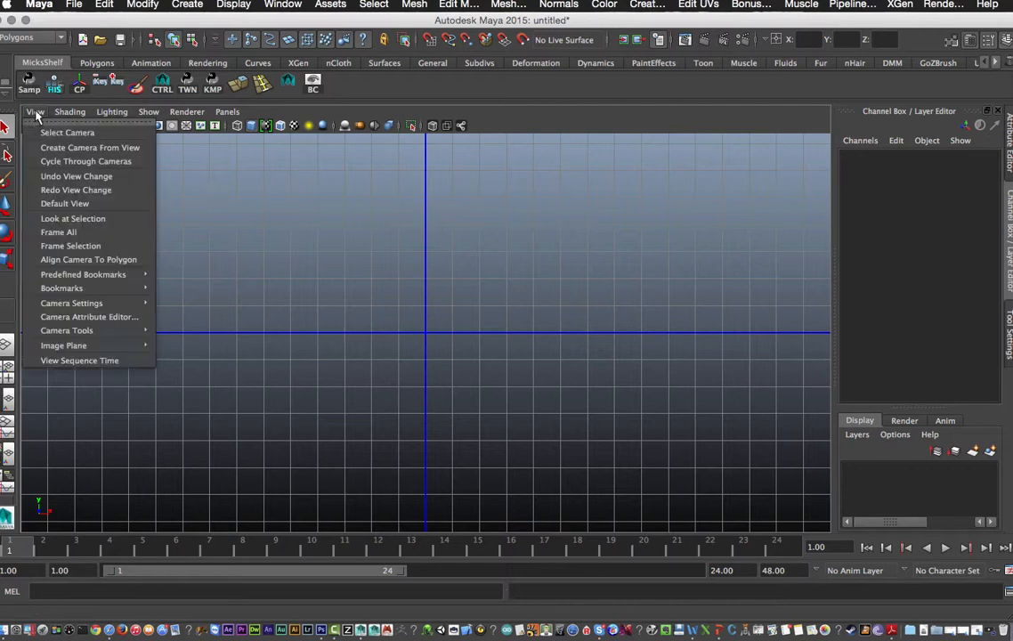
pyautogui.click(522, 165)
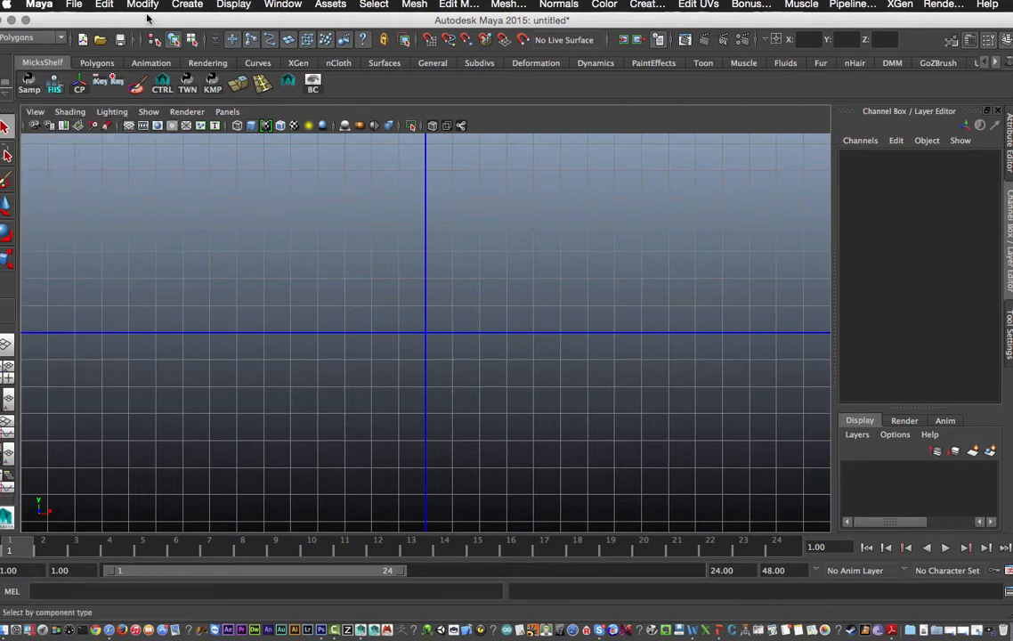
pyautogui.click(37, 114)
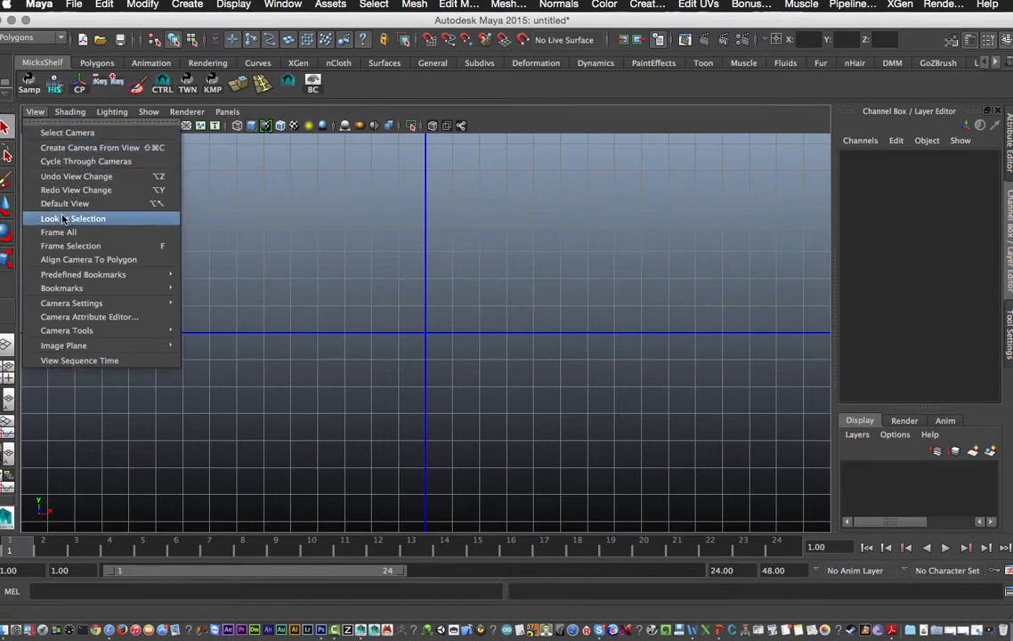
pyautogui.moveTo(126, 353)
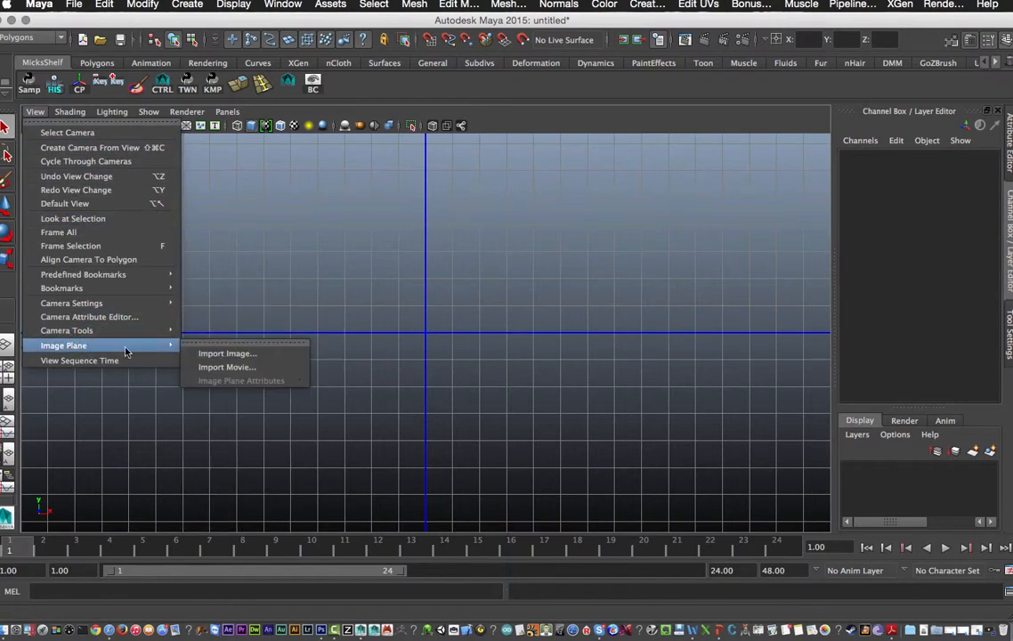
pyautogui.click(261, 356)
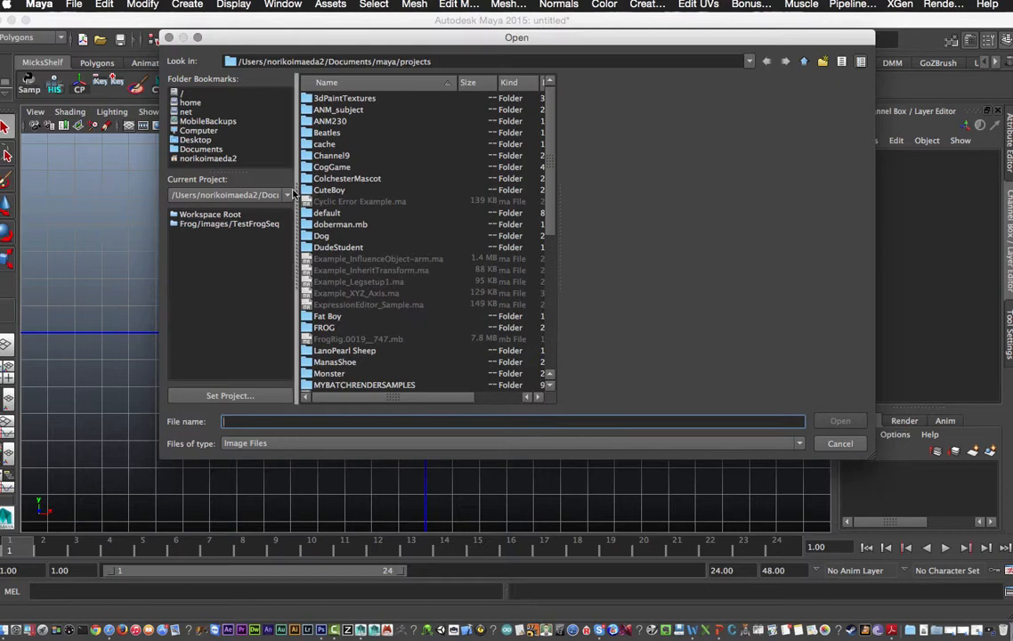
pyautogui.click(195, 139)
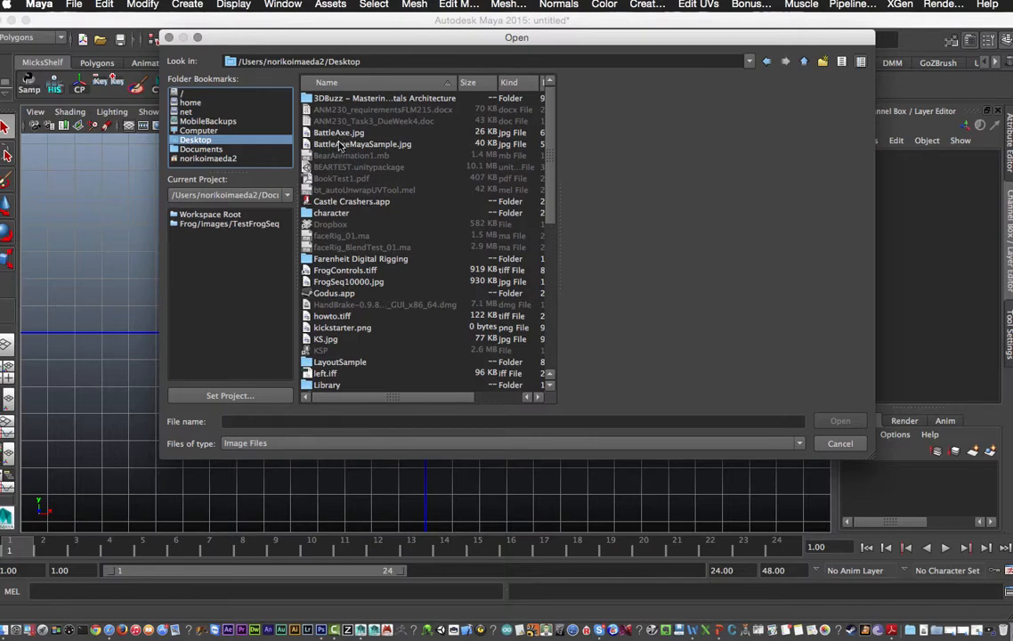
pyautogui.click(361, 144)
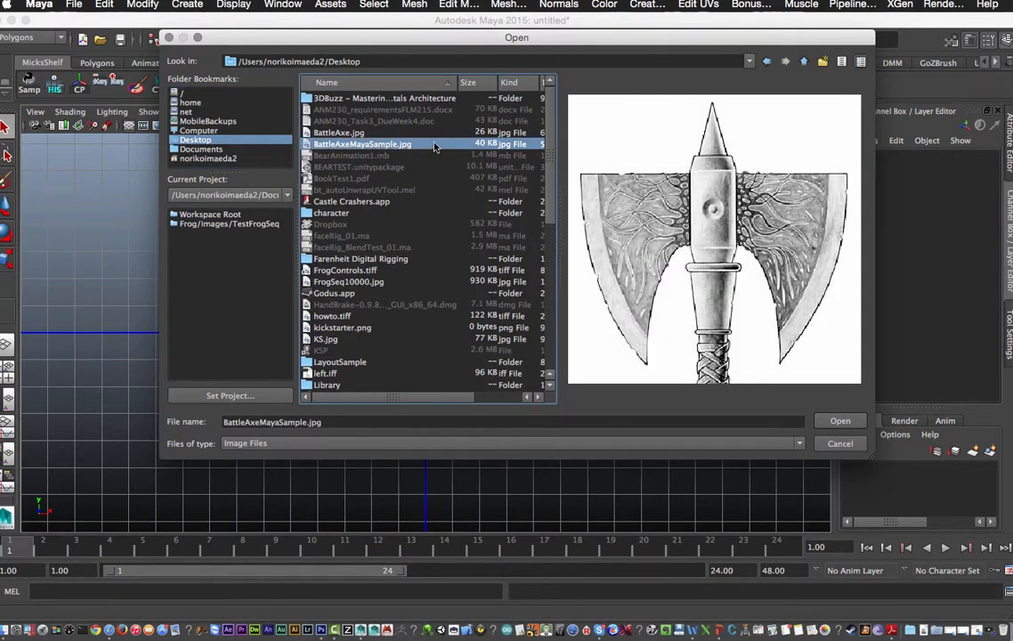
pyautogui.click(837, 422)
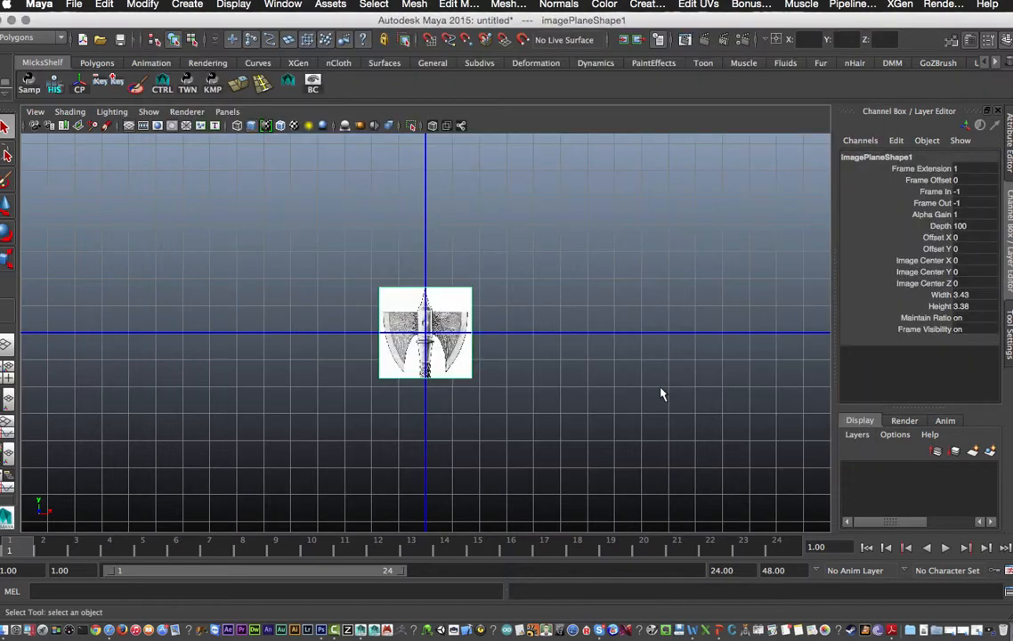